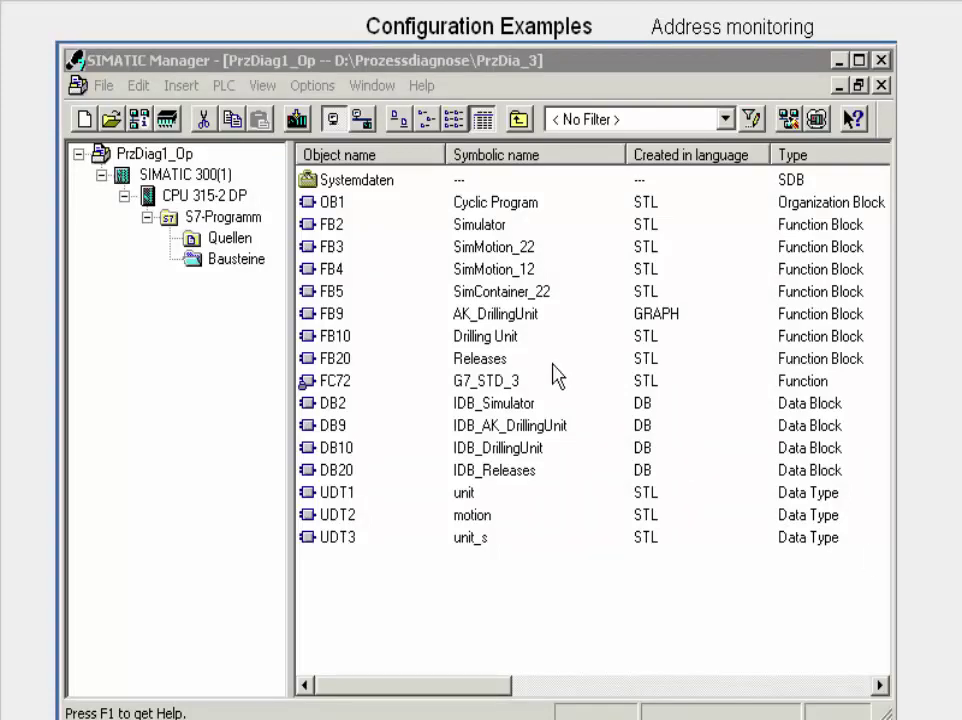
Open the function block FB20 "Releases" in the LAD/STL/FBD editor.
{"action": "left_click", "coordinate": [521, 364]}
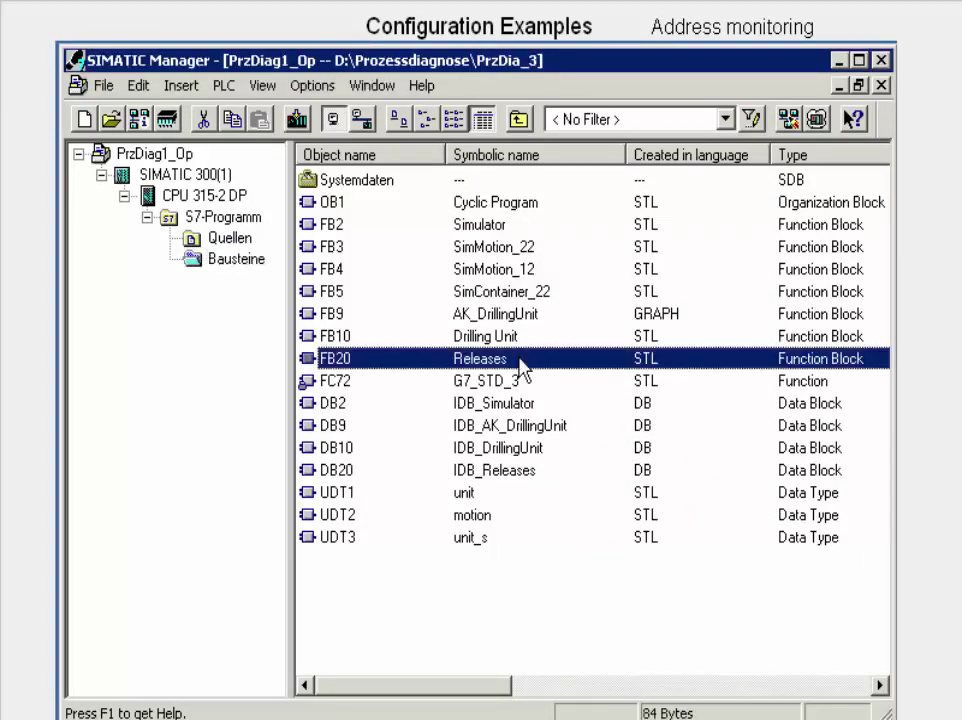
{"action": "right_click", "coordinate": [520, 362]}
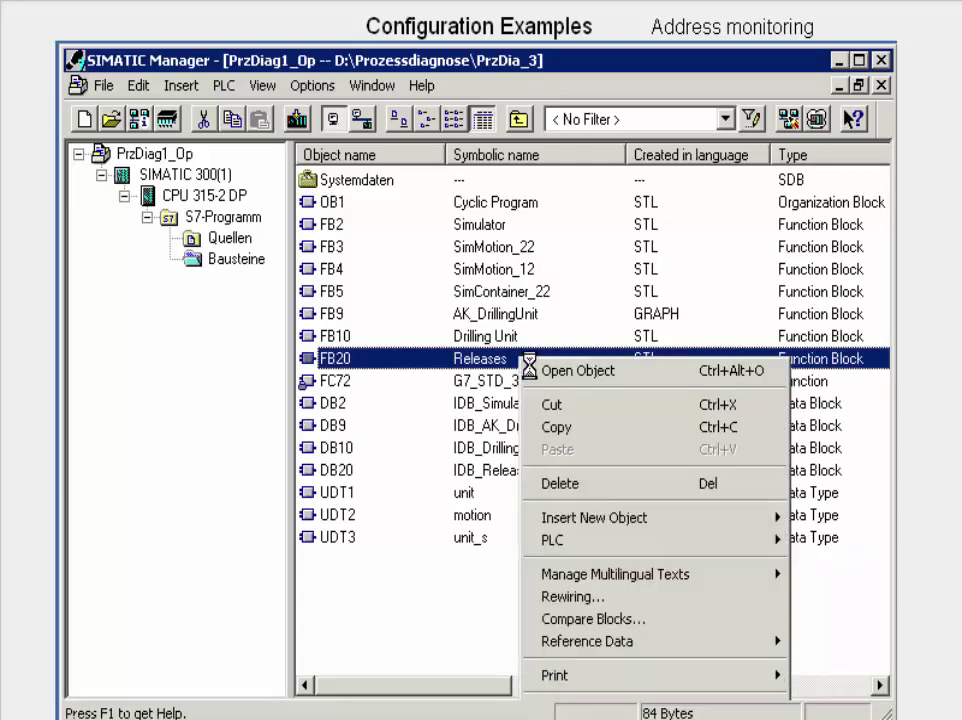
{"action": "left_click", "coordinate": [527, 366]}
Examine the STL code of FB20 from the Pneumatic network through to Network 4, Generate release.
{"action": "left_click", "coordinate": [880, 668]}
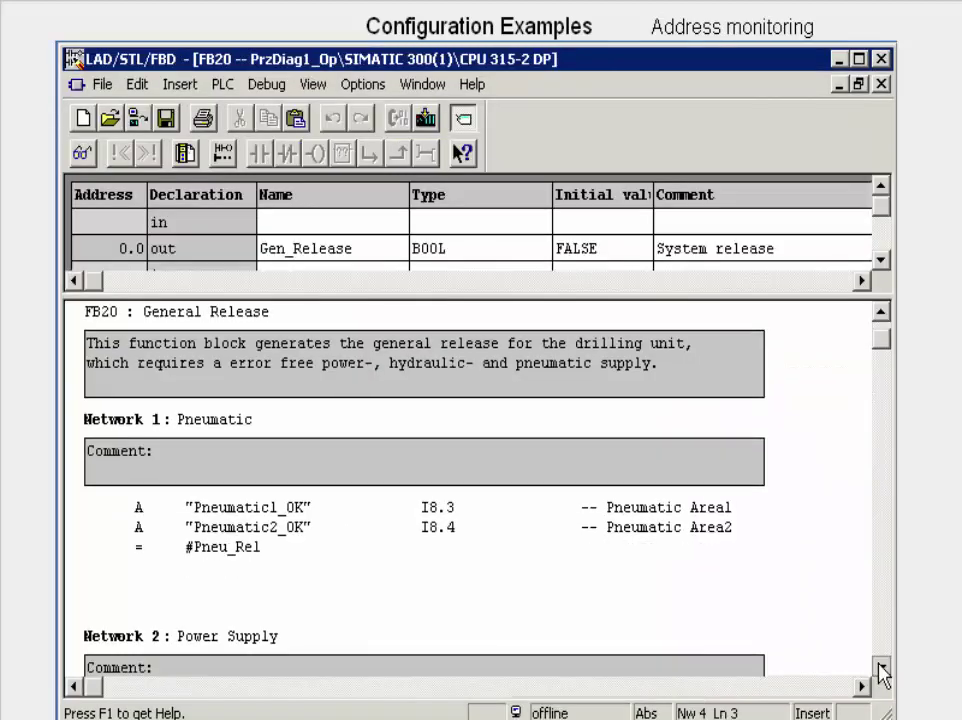
{"action": "left_click", "coordinate": [880, 668]}
{"action": "left_click", "coordinate": [880, 668]}
{"action": "left_click", "coordinate": [880, 668]}
{"action": "left_click", "coordinate": [880, 668]}
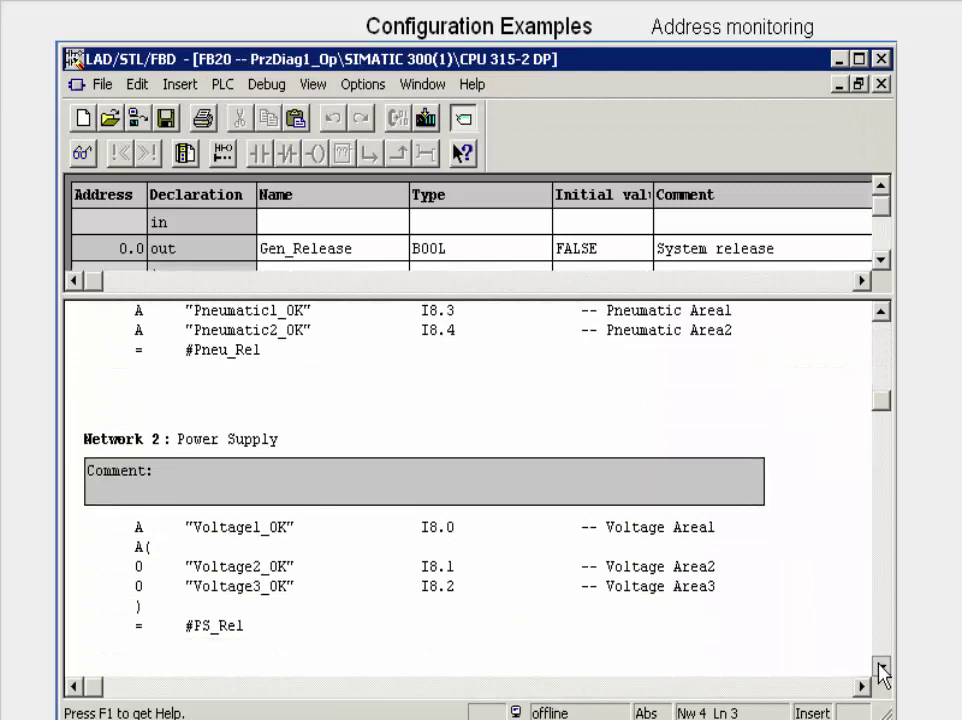
{"action": "left_click", "coordinate": [880, 668]}
{"action": "left_click", "coordinate": [880, 668]}
{"action": "left_click", "coordinate": [880, 668]}
{"action": "left_click", "coordinate": [880, 668]}
{"action": "left_click", "coordinate": [880, 668]}
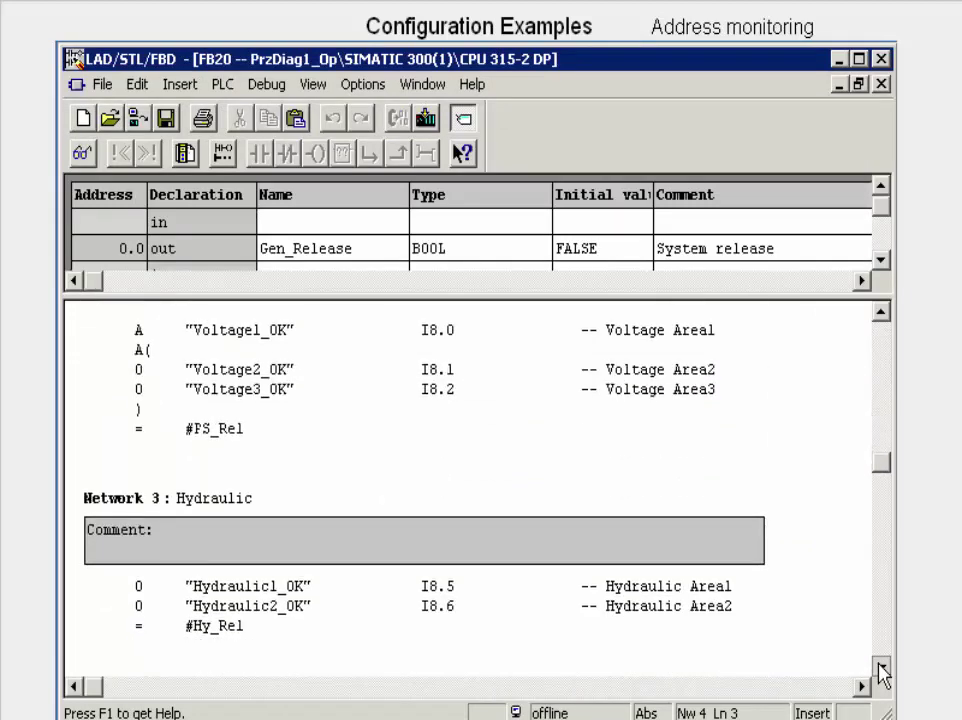
{"action": "left_click", "coordinate": [880, 668]}
{"action": "left_click", "coordinate": [880, 668]}
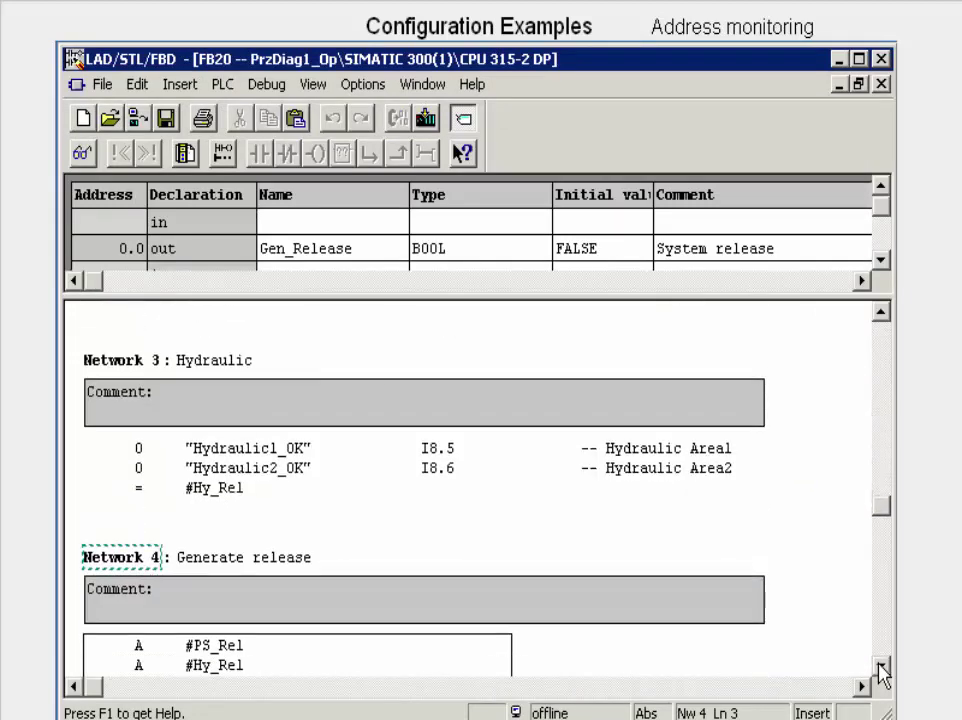
{"action": "left_click", "coordinate": [880, 668]}
{"action": "left_click", "coordinate": [880, 668]}
{"action": "left_click", "coordinate": [880, 668]}
{"action": "left_click", "coordinate": [880, 668]}
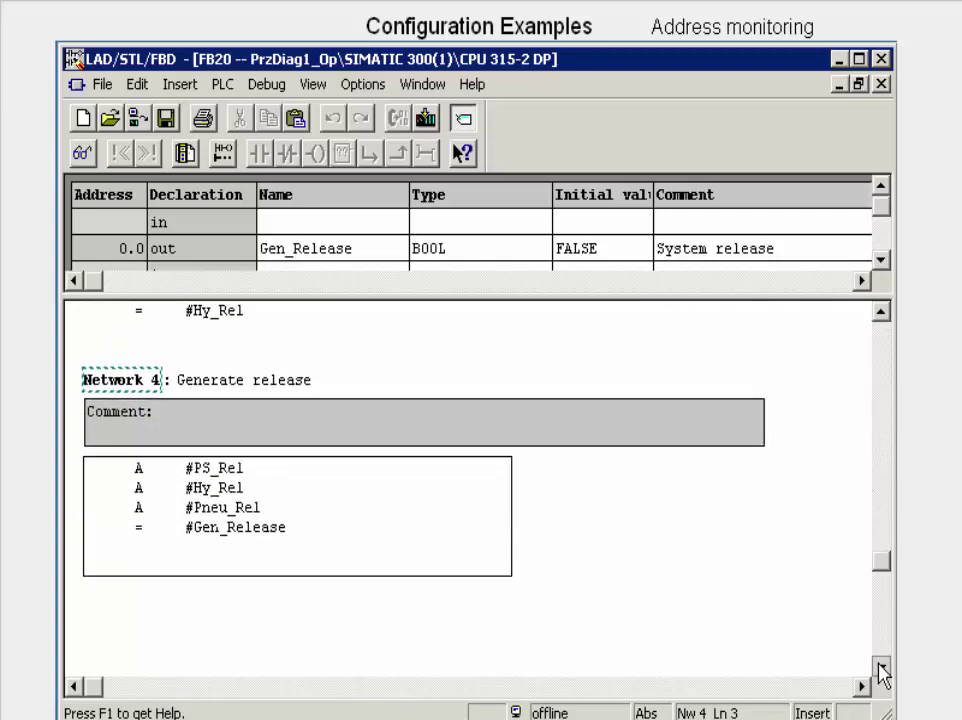
{"action": "left_click", "coordinate": [880, 668]}
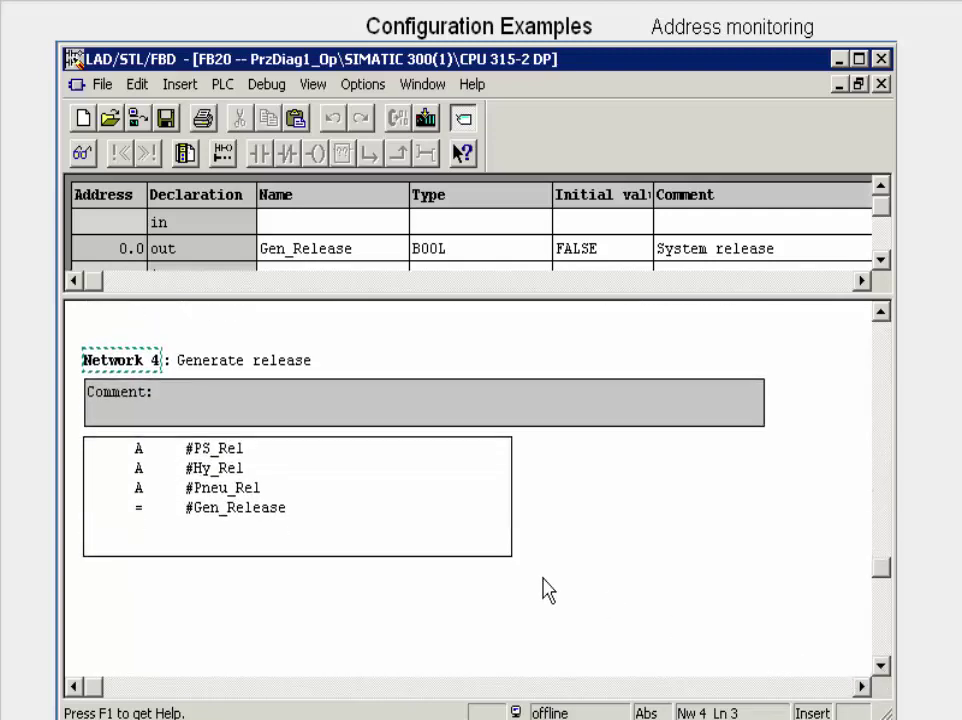
Create a new S7 PDIAG Address Monitoring definition for #Gen_Release in Network 4.
{"action": "left_click", "coordinate": [267, 516]}
{"action": "right_click", "coordinate": [268, 516]}
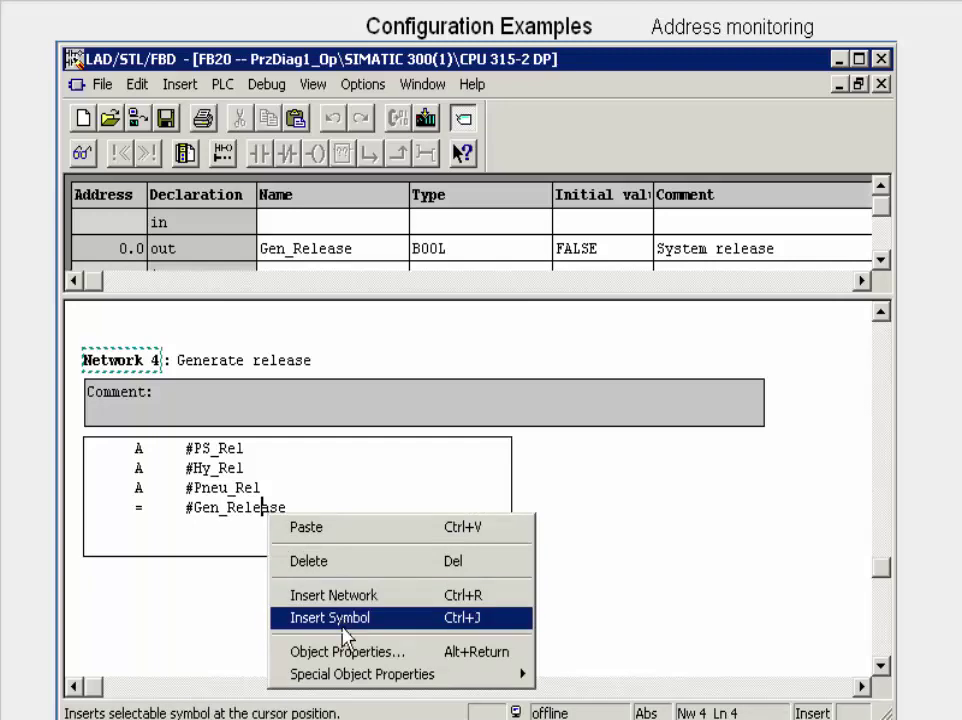
{"action": "mouse_move", "coordinate": [397, 683]}
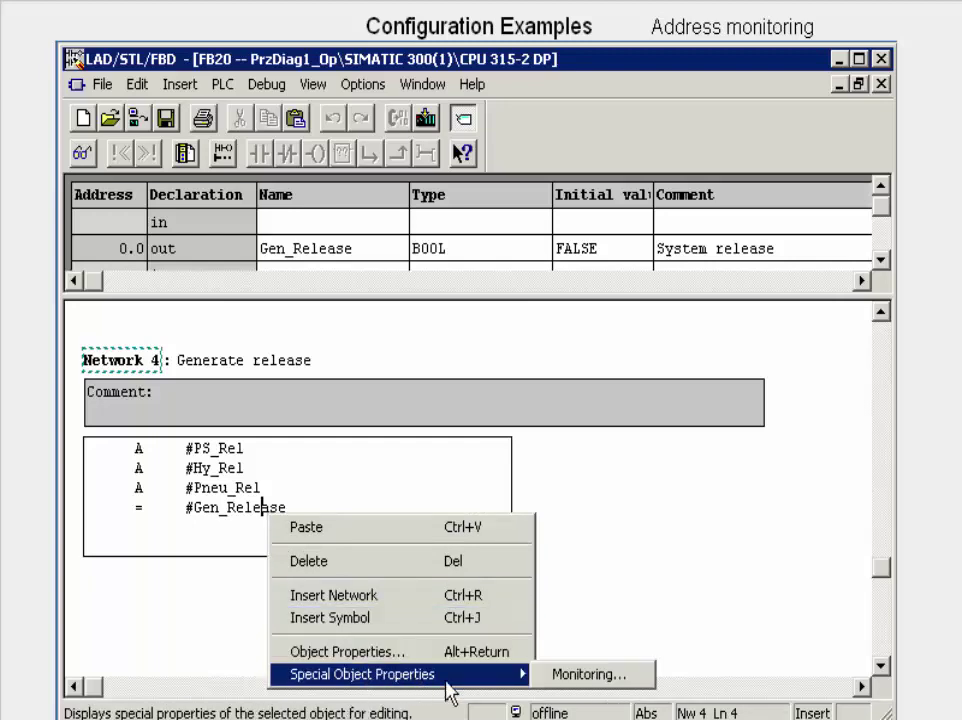
{"action": "left_click", "coordinate": [557, 679]}
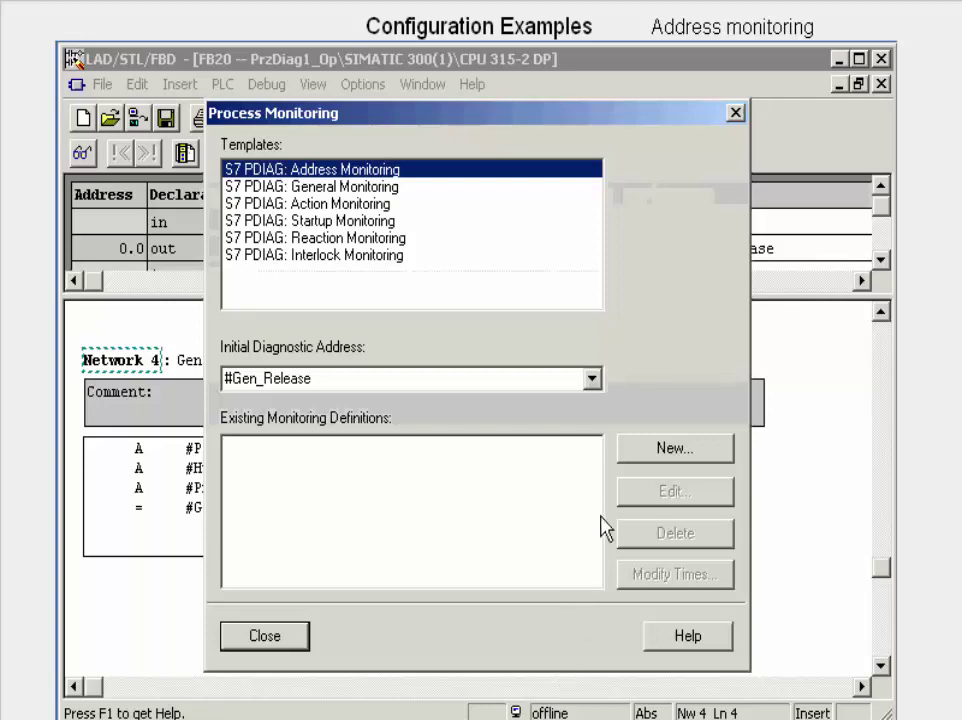
{"action": "left_click", "coordinate": [630, 452]}
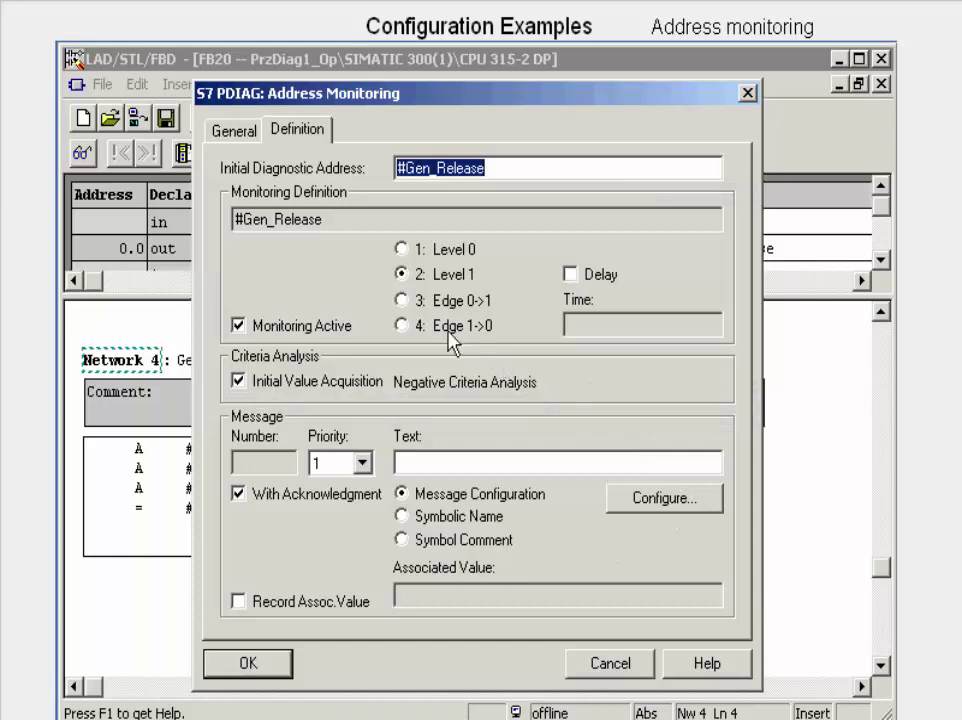
{"action": "left_click", "coordinate": [404, 326]}
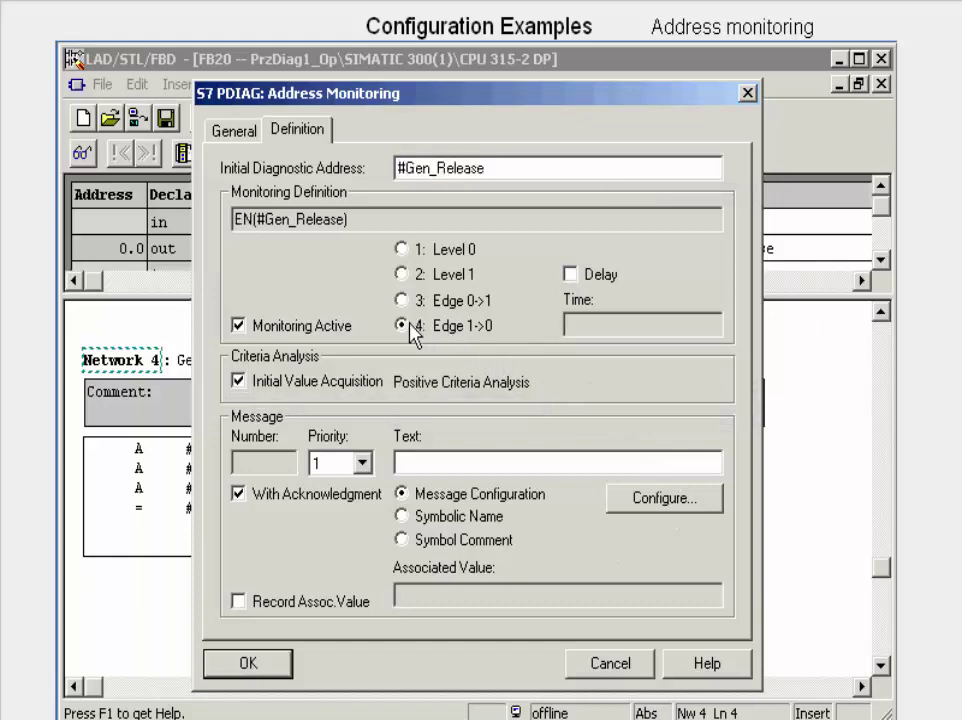
{"action": "left_click", "coordinate": [571, 276]}
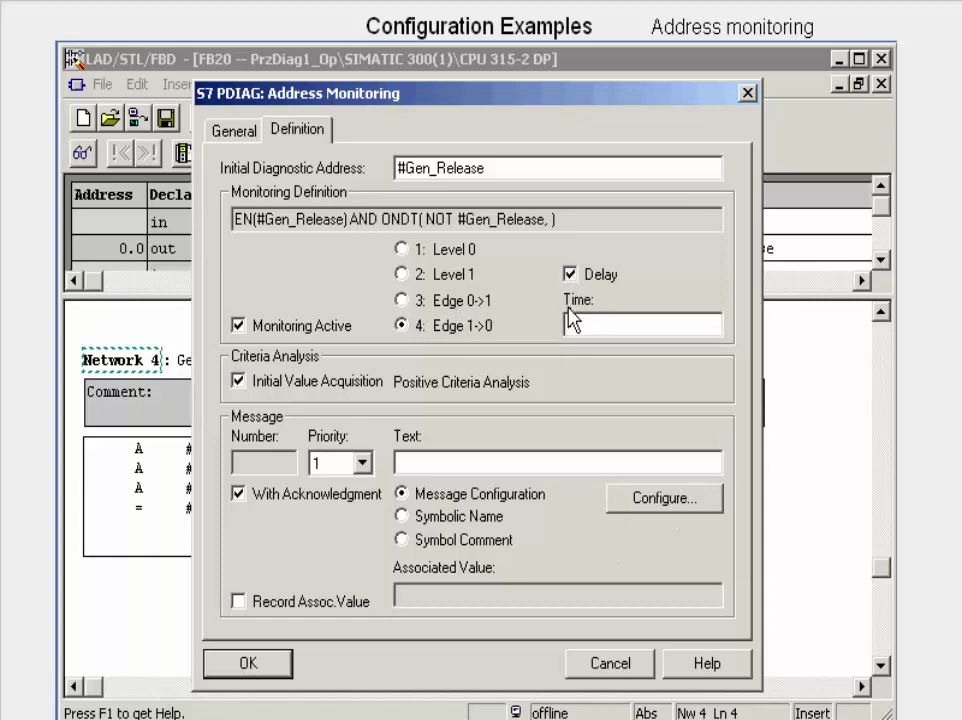
{"action": "left_click", "coordinate": [572, 322]}
{"action": "type", "text": "T#1s"}
{"action": "type", "text": "Release disturbed in unit $$ur$$ : @ErrOpAll@"}
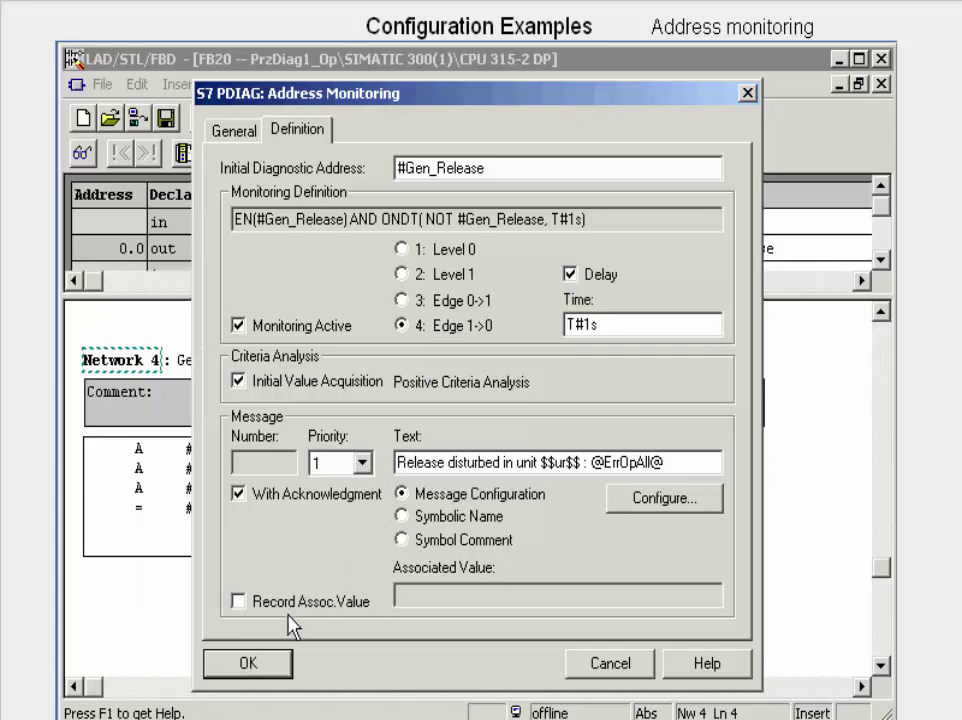
{"action": "left_click", "coordinate": [243, 668]}
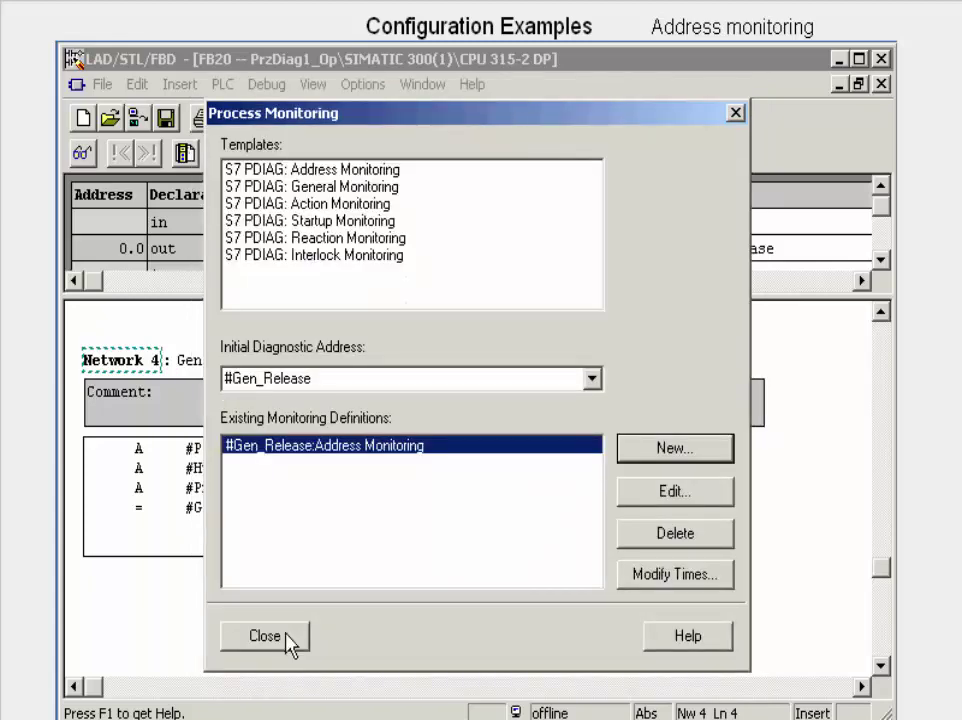
Leave process monitoring, then save FB20 and close the block editor.
{"action": "left_click", "coordinate": [289, 639]}
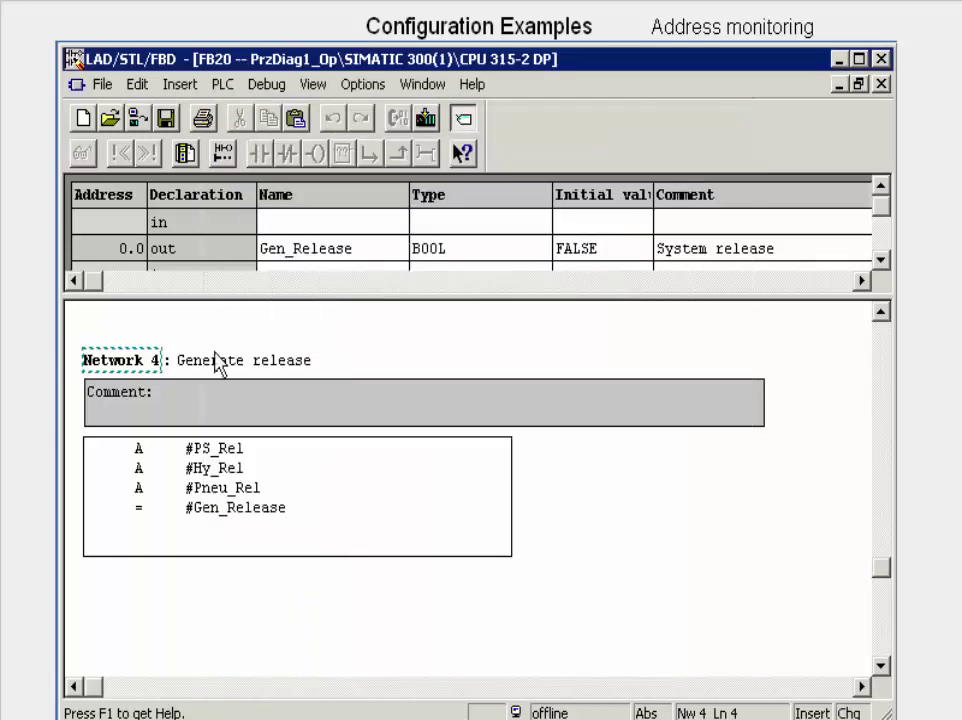
{"action": "left_click", "coordinate": [172, 127]}
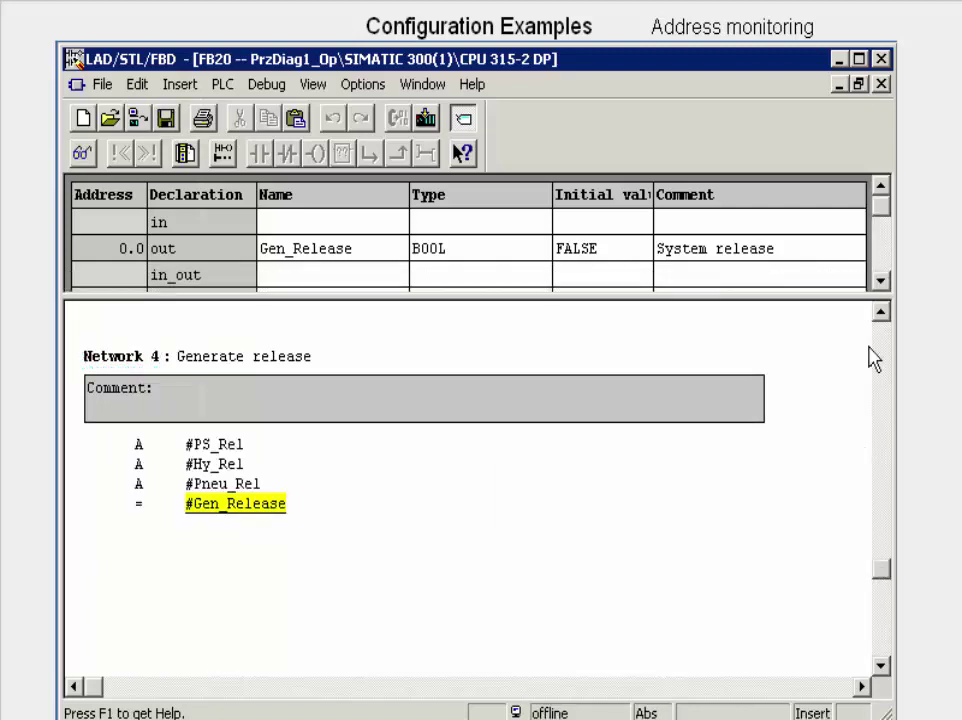
{"action": "left_click", "coordinate": [882, 59]}
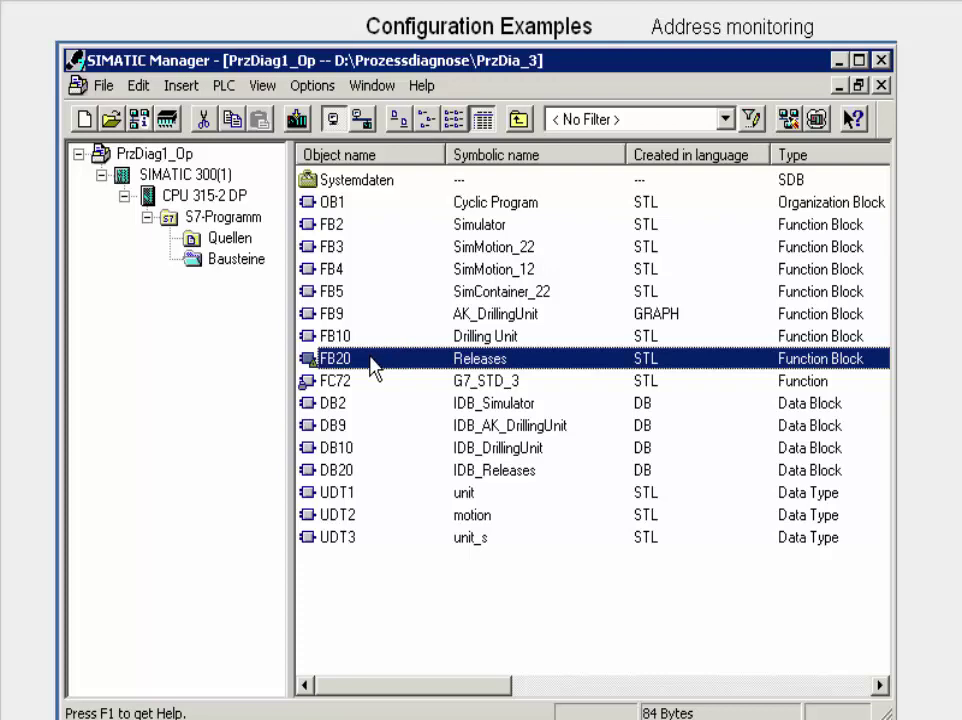
Open the instance data block DB20 "IDB_Releases" from the project's block list.
{"action": "left_click", "coordinate": [373, 470]}
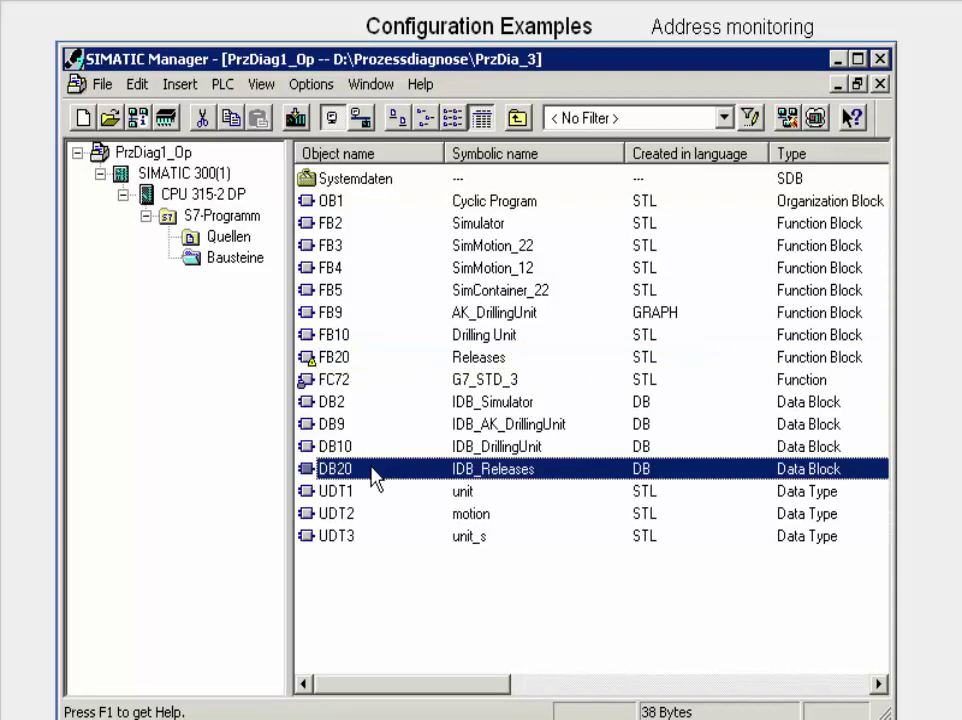
{"action": "right_click", "coordinate": [373, 470]}
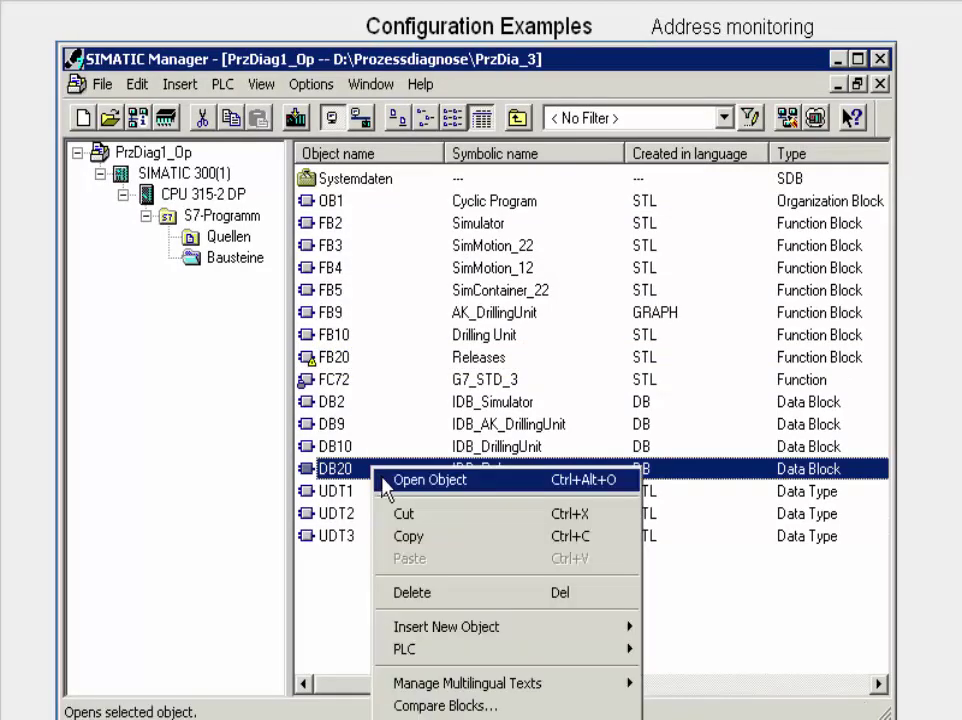
{"action": "left_click", "coordinate": [381, 478]}
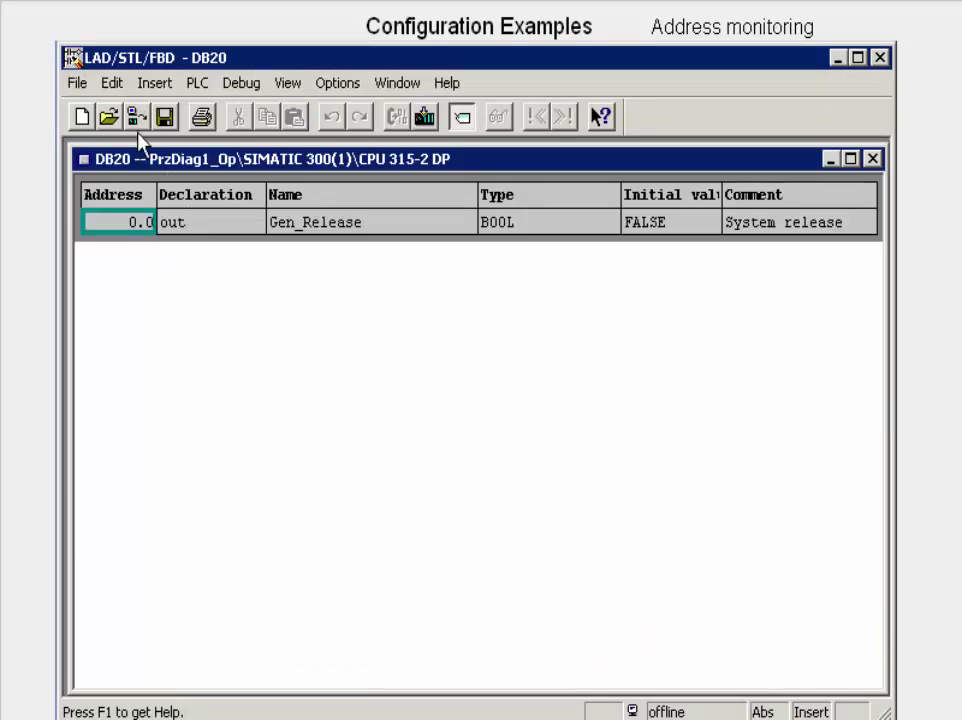
Add the attribute S7_pdiag with value true to DB20's properties, then save and close the block.
{"action": "left_click", "coordinate": [90, 83]}
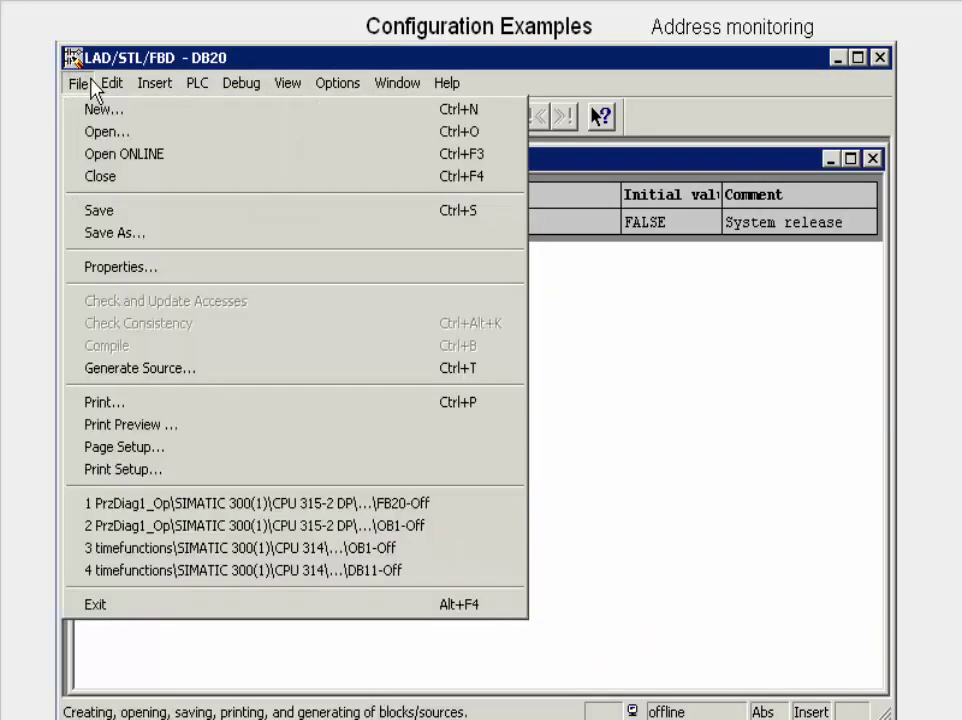
{"action": "left_click", "coordinate": [112, 278]}
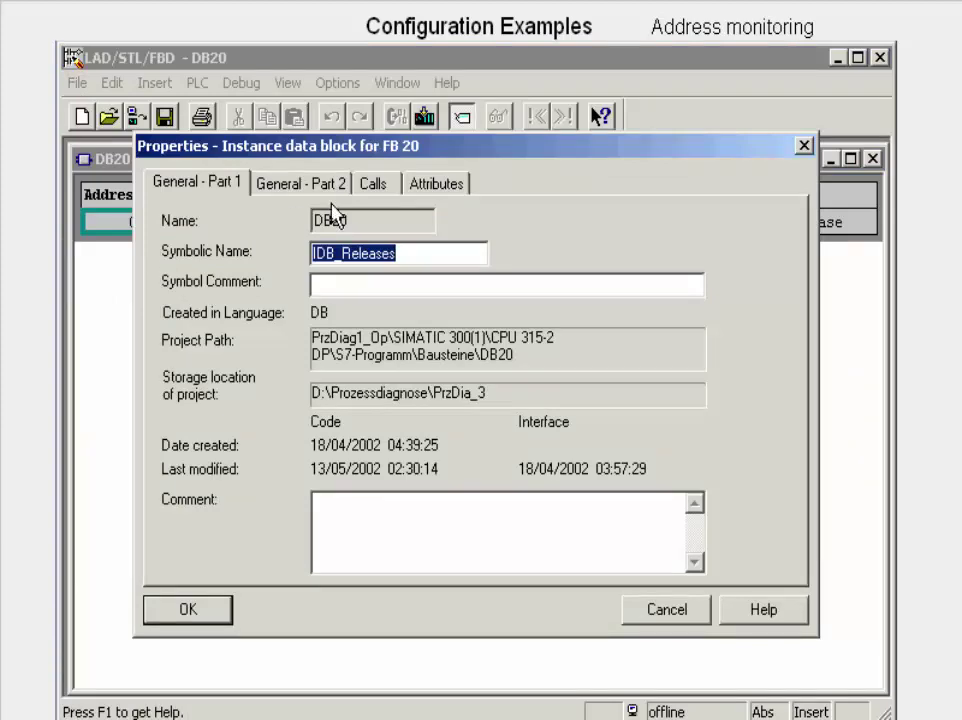
{"action": "left_click", "coordinate": [425, 197]}
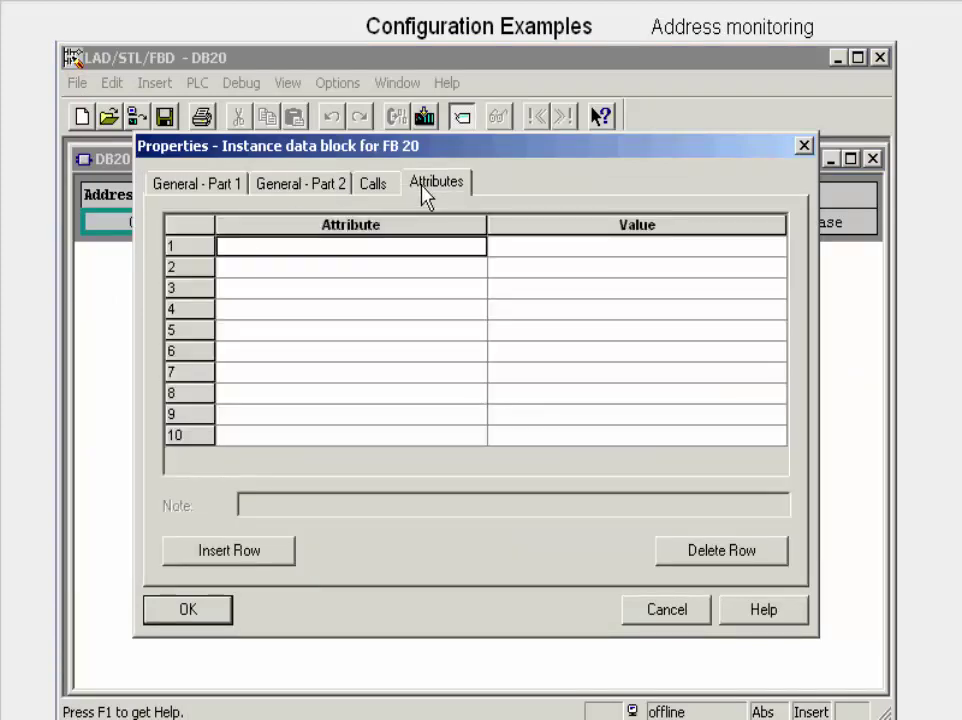
{"action": "type", "text": "S7_pdiag"}
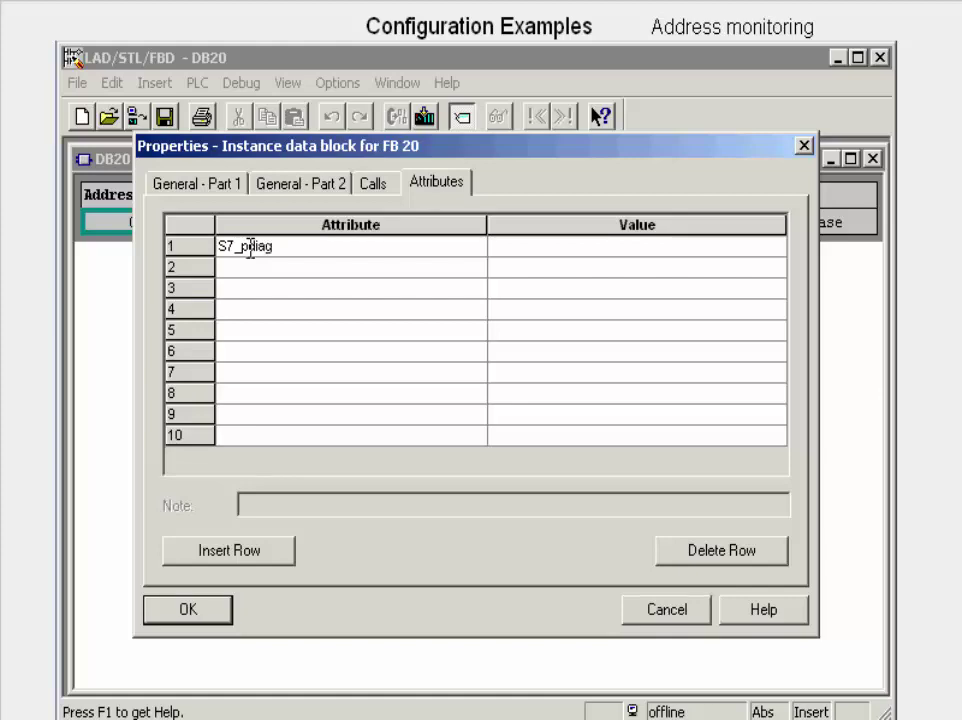
{"action": "key", "text": "Tab"}
{"action": "type", "text": "true"}
{"action": "key", "text": "Return"}
{"action": "left_click", "coordinate": [157, 613]}
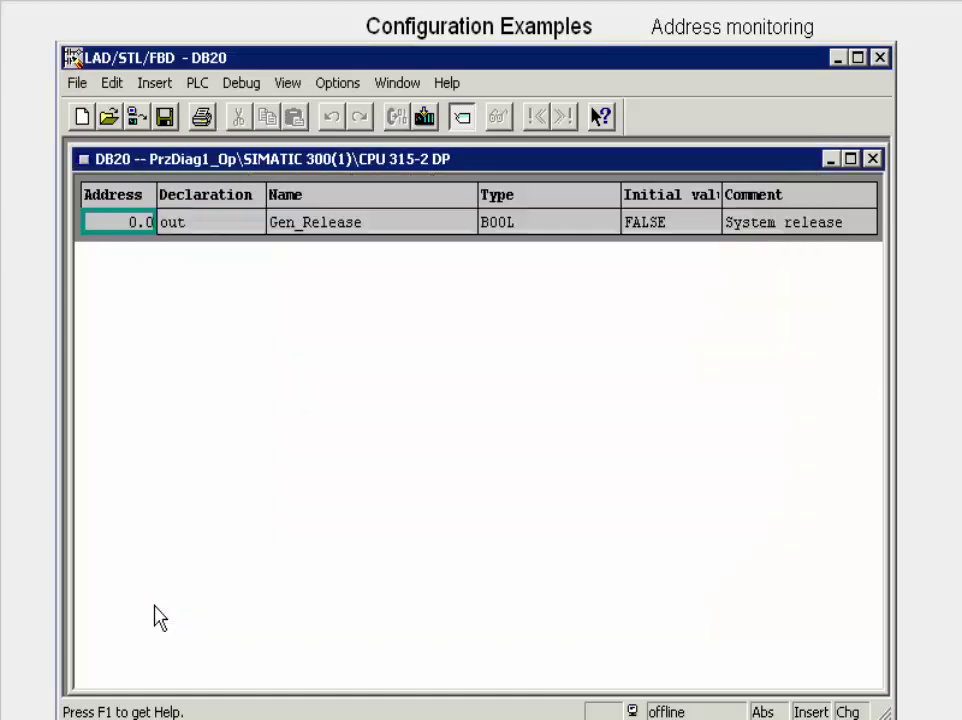
{"action": "left_click", "coordinate": [164, 119]}
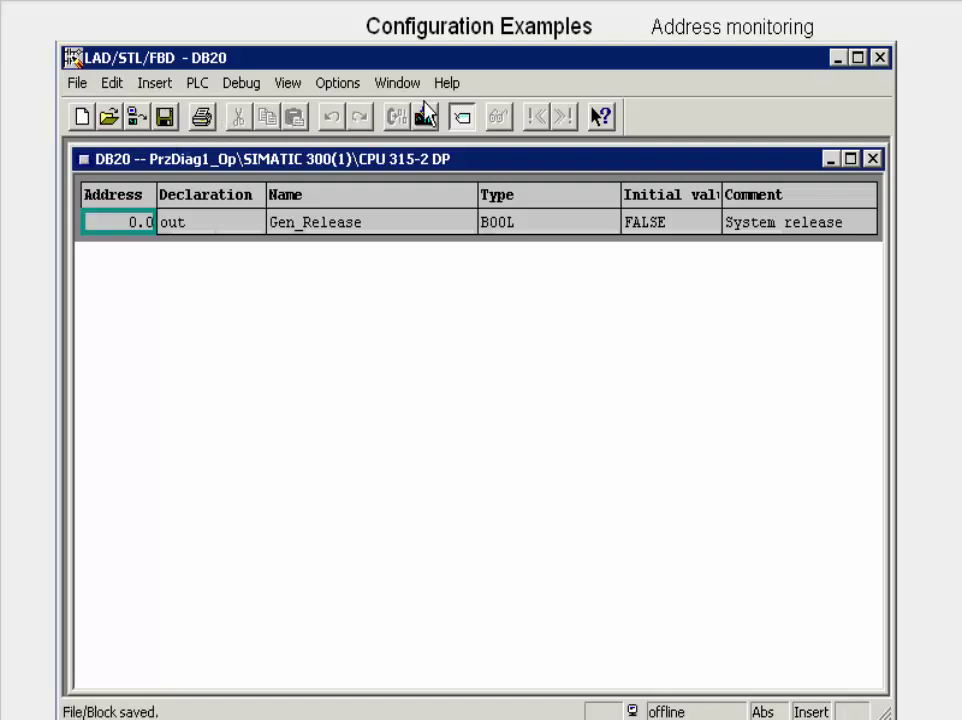
{"action": "left_click", "coordinate": [879, 58]}
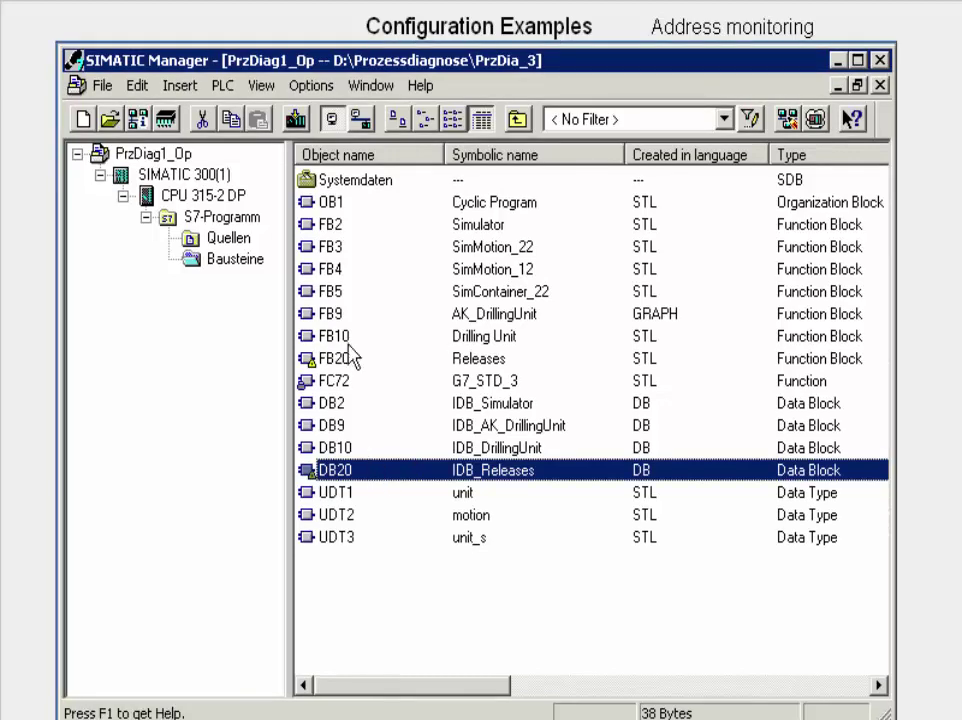
Open Configure Process Monitoring (S7 PDIAG) for the project and show the monitoring definitions of FB20 "Releases".
{"action": "left_click", "coordinate": [320, 88]}
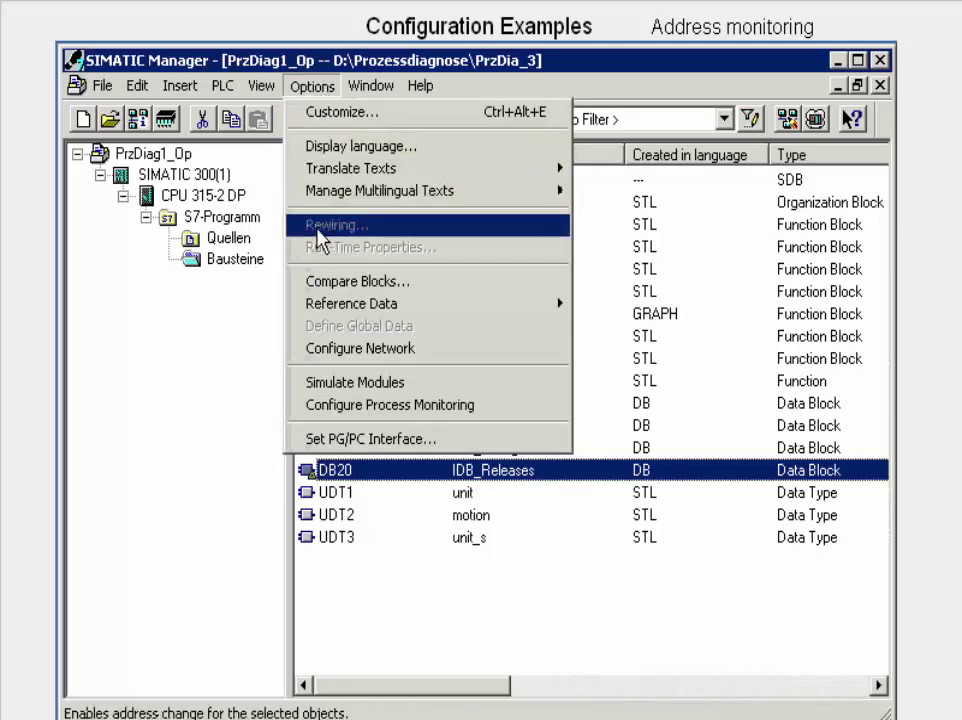
{"action": "left_click", "coordinate": [360, 415]}
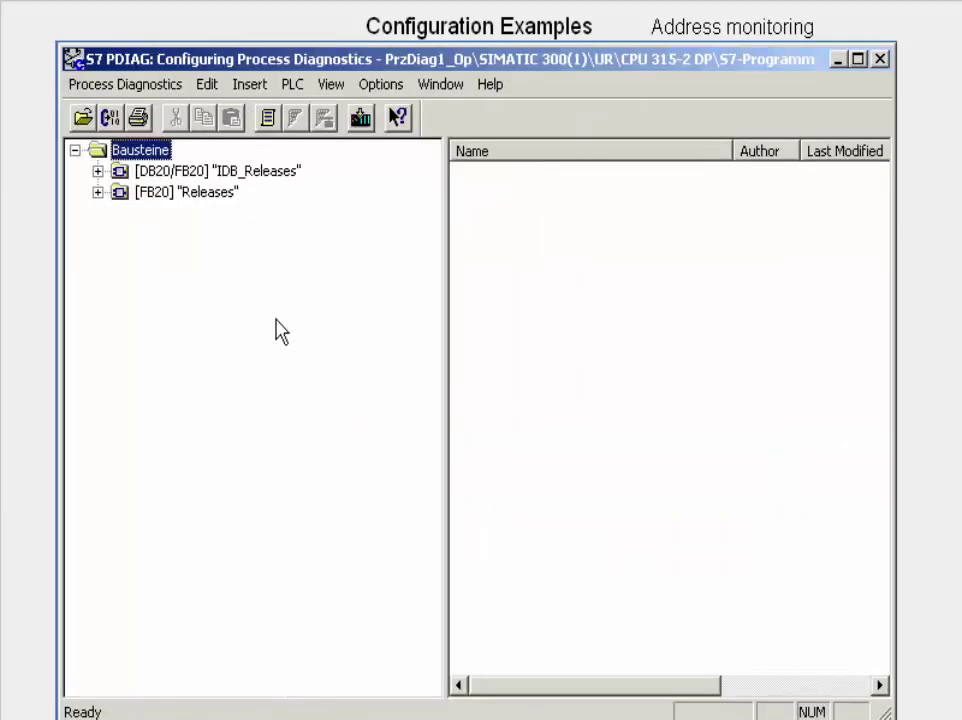
{"action": "left_click", "coordinate": [203, 195]}
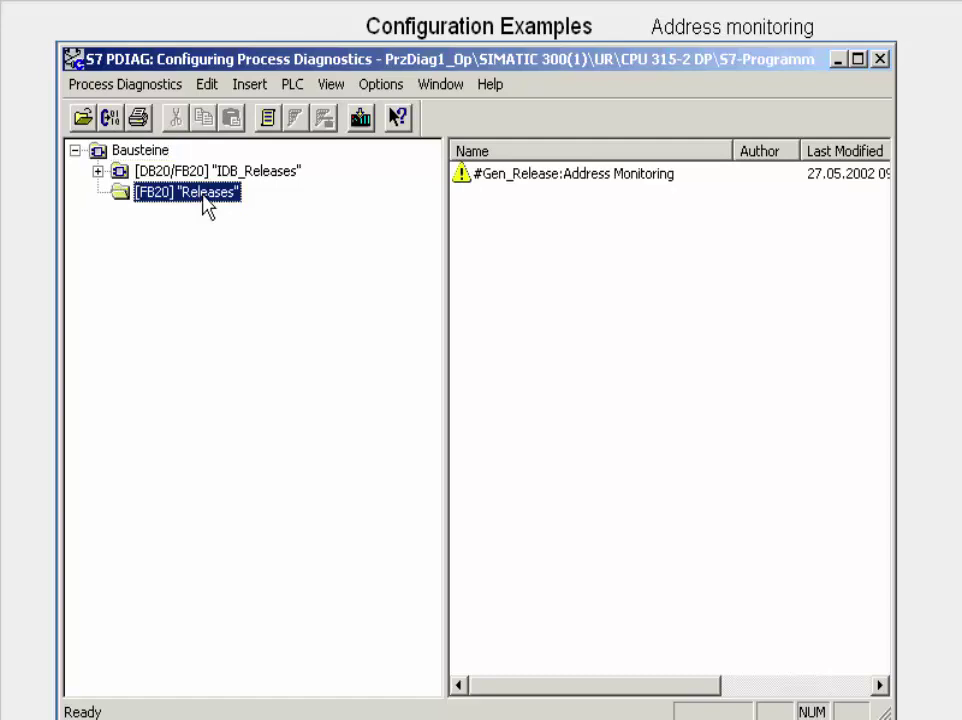
Compile the process diagnostics data completely and close the compile message list.
{"action": "left_click", "coordinate": [145, 90]}
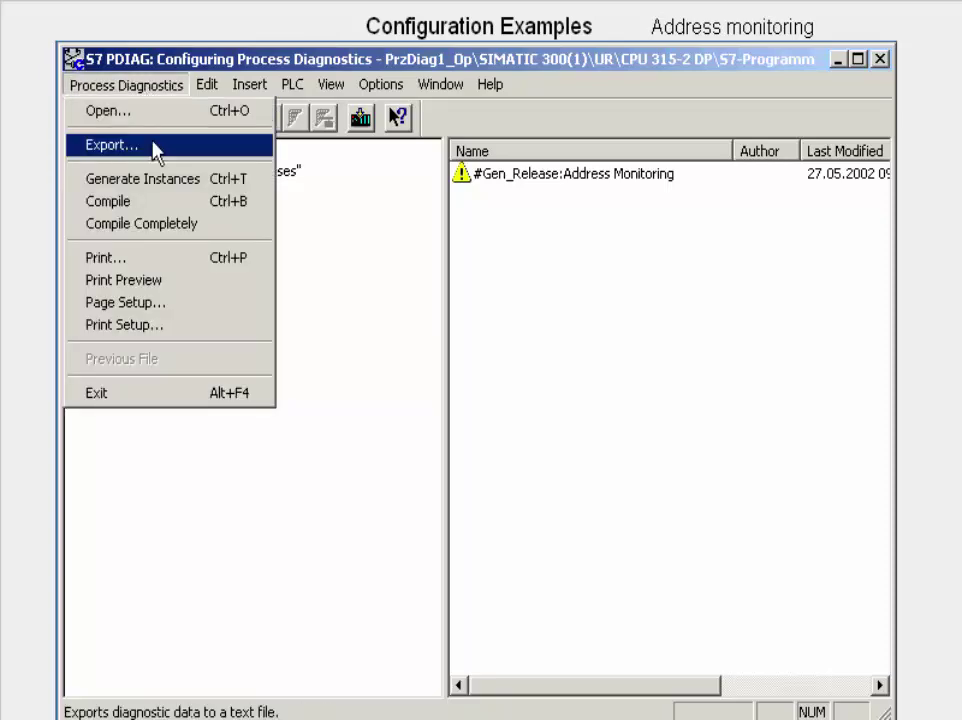
{"action": "left_click", "coordinate": [160, 224]}
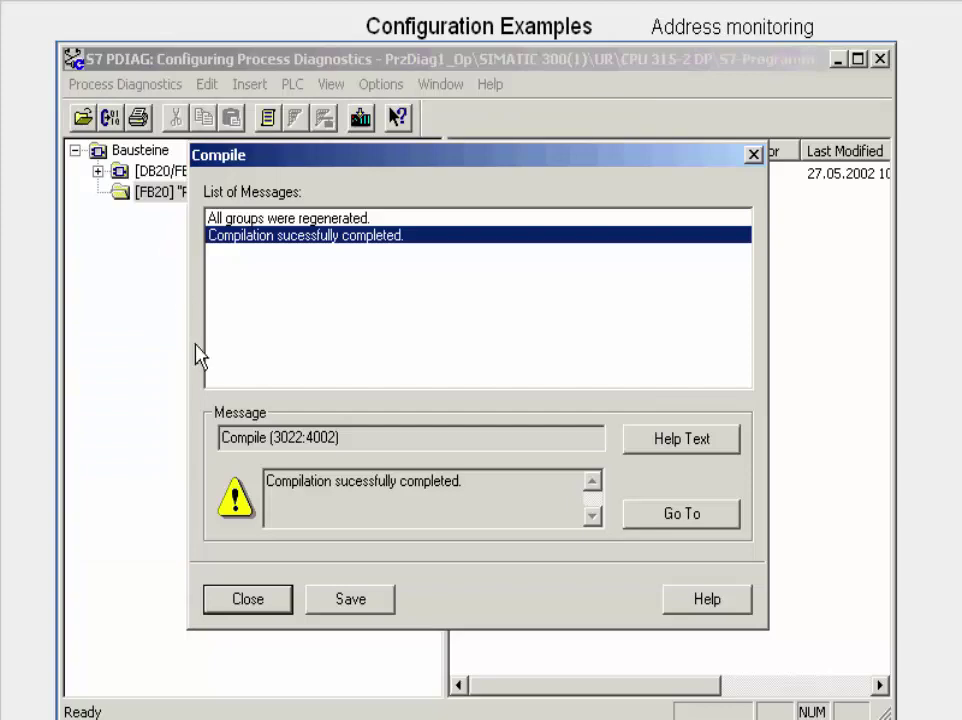
{"action": "left_click", "coordinate": [216, 600]}
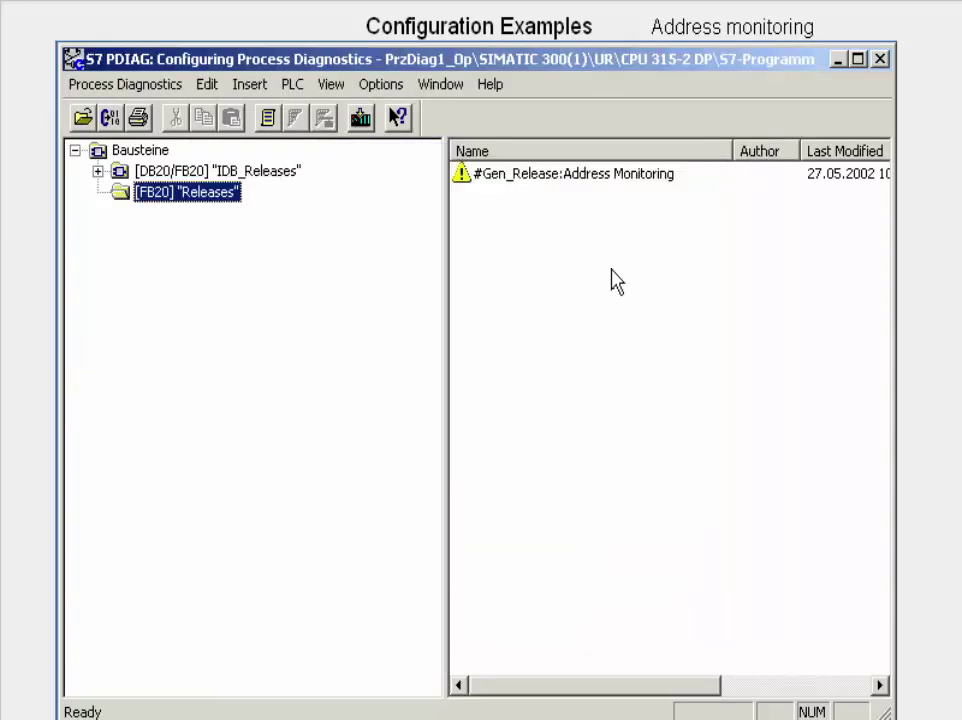
Close S7 PDIAG and highlight the generated blocks FB44, FB45, DB44, DB45, SFC17, SFC18 and SFC64 in the project's block list.
{"action": "left_click", "coordinate": [880, 61]}
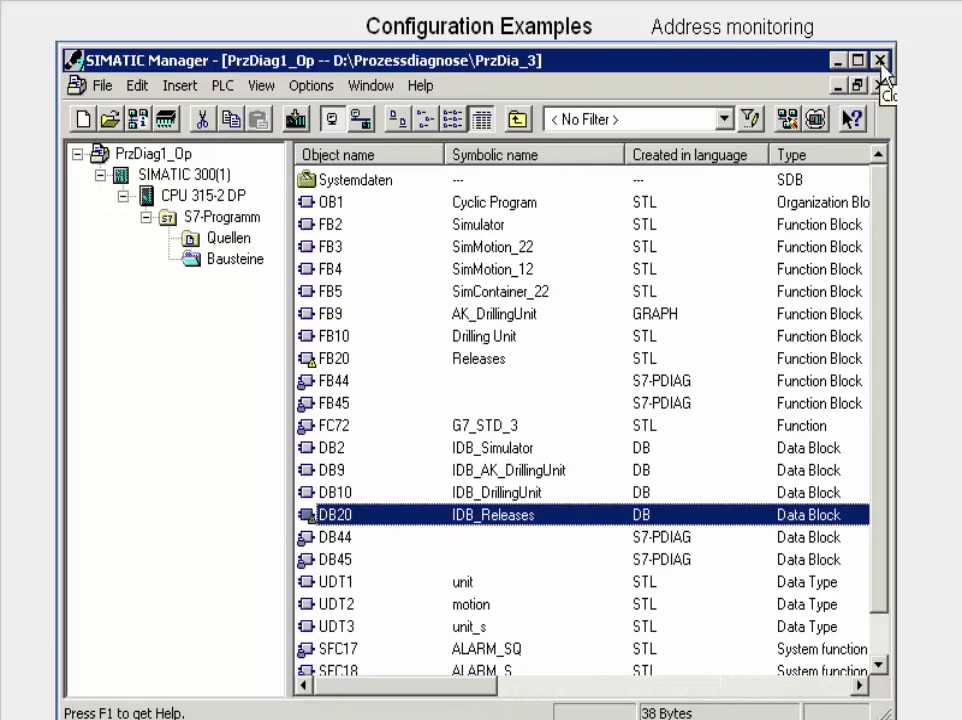
{"action": "left_click_drag", "start_coordinate": [880, 222], "coordinate": [882, 300]}
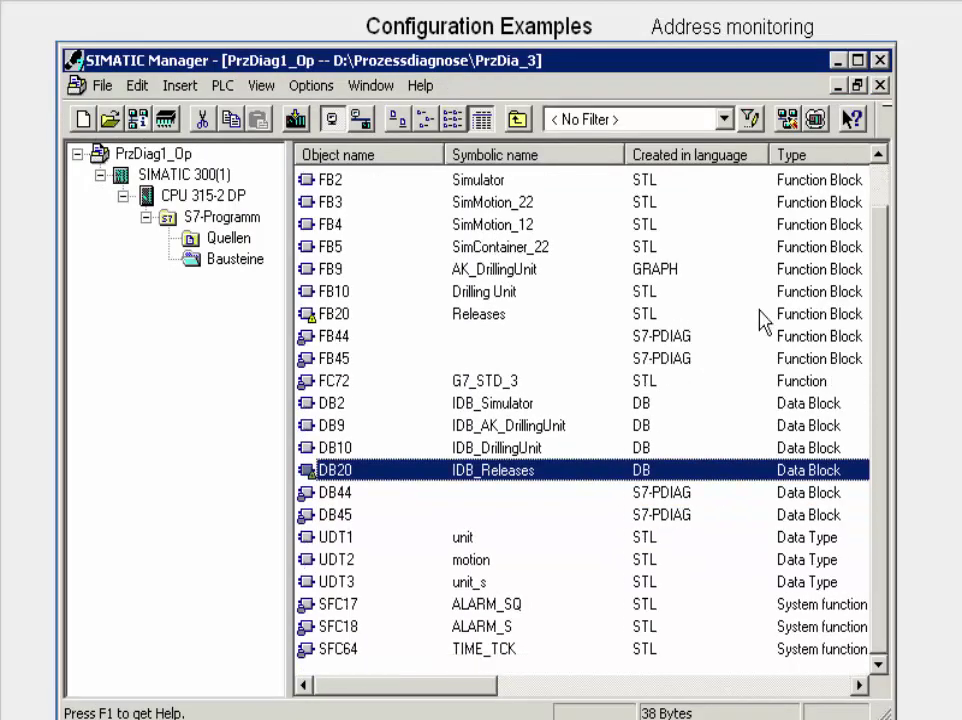
{"action": "left_click", "coordinate": [430, 338]}
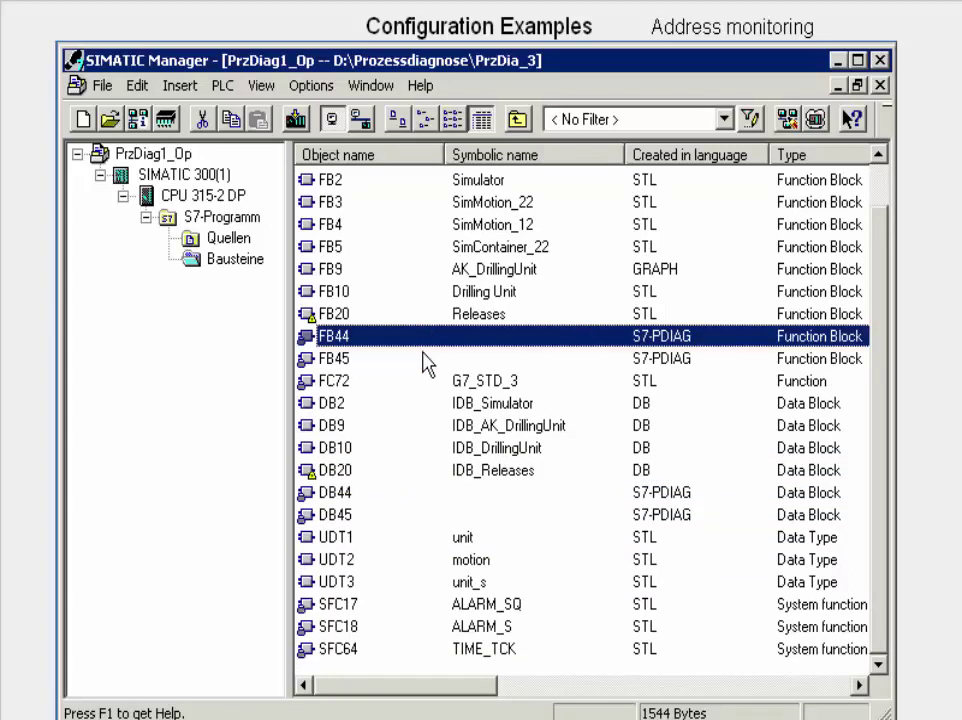
{"action": "left_click", "coordinate": [424, 360], "text": "shift"}
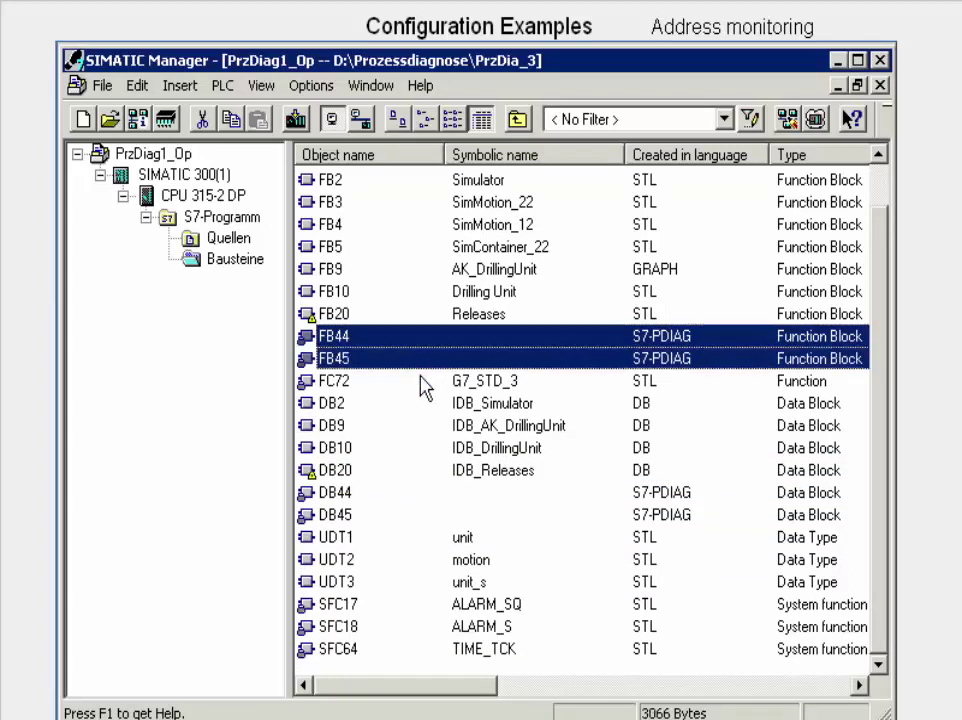
{"action": "left_click", "coordinate": [396, 494], "text": "ctrl"}
{"action": "left_click", "coordinate": [400, 517], "text": "ctrl"}
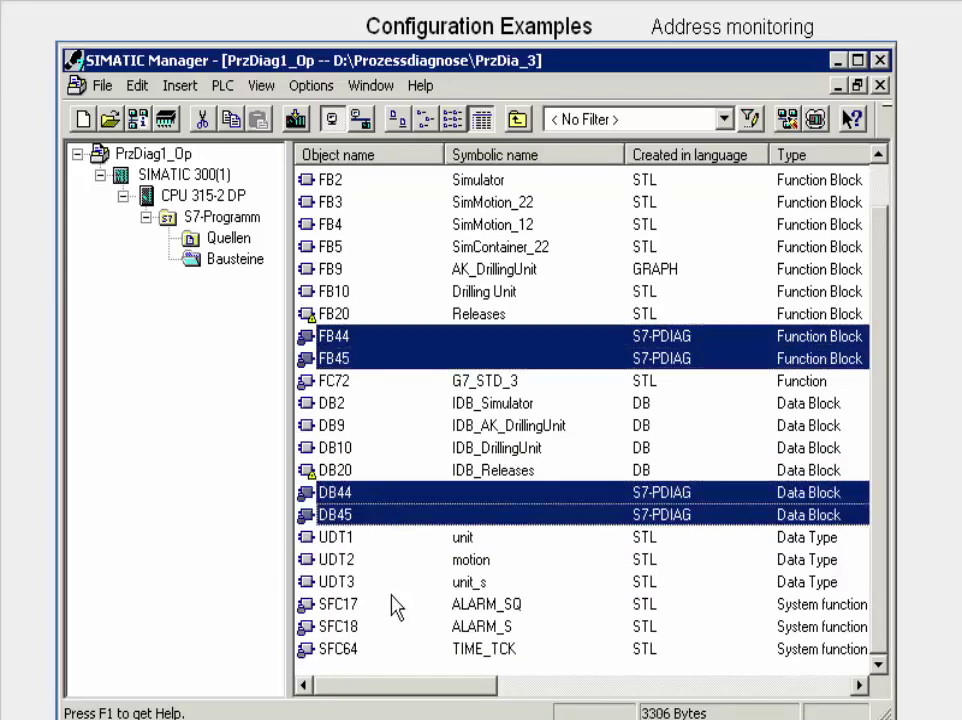
{"action": "left_click", "coordinate": [390, 605], "text": "ctrl"}
{"action": "left_click", "coordinate": [386, 628], "text": "ctrl"}
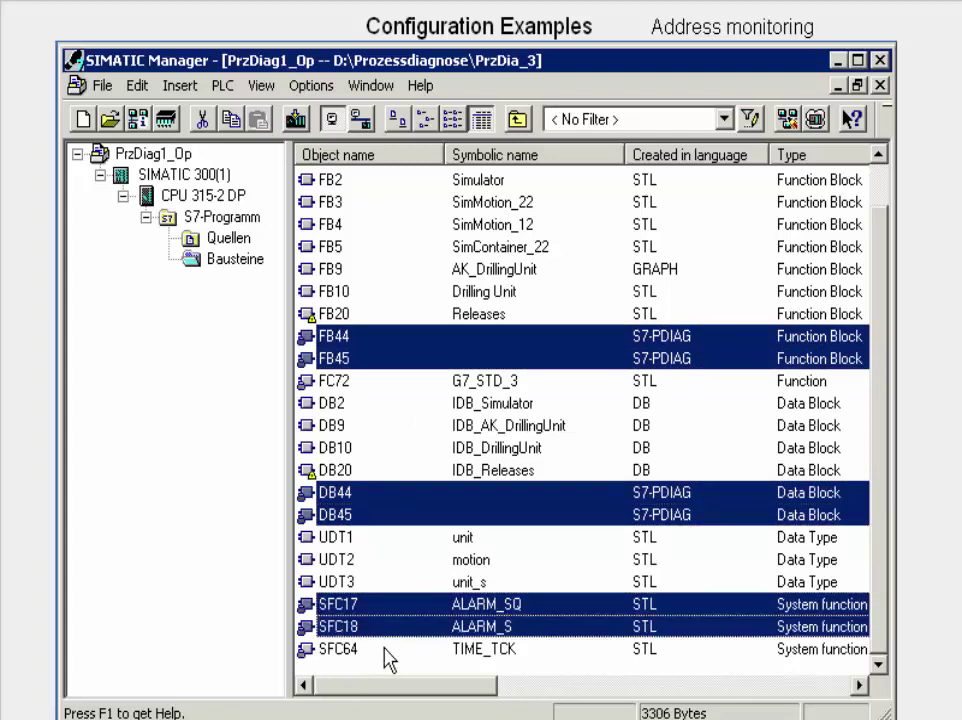
{"action": "left_click", "coordinate": [386, 650], "text": "ctrl"}
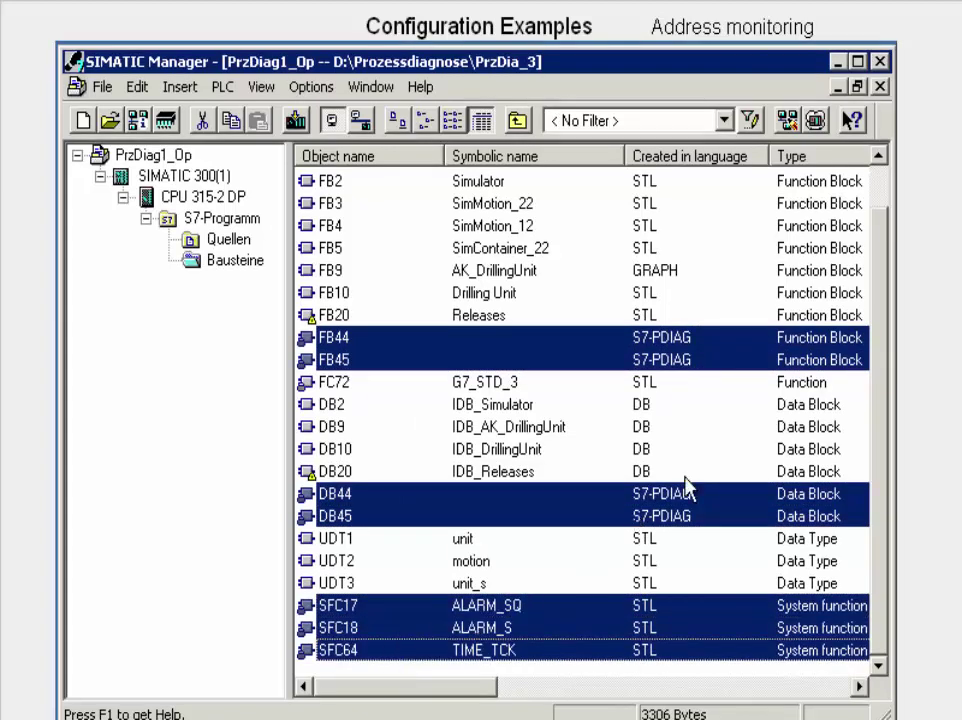
In OB1's Network 4 "PDIAG-Calls", call FB 44 with DB44 and assign #OB1_SCAN_1 to PDIAGZyklus, and save and close the block.
{"action": "left_click_drag", "start_coordinate": [884, 350], "coordinate": [880, 294]}
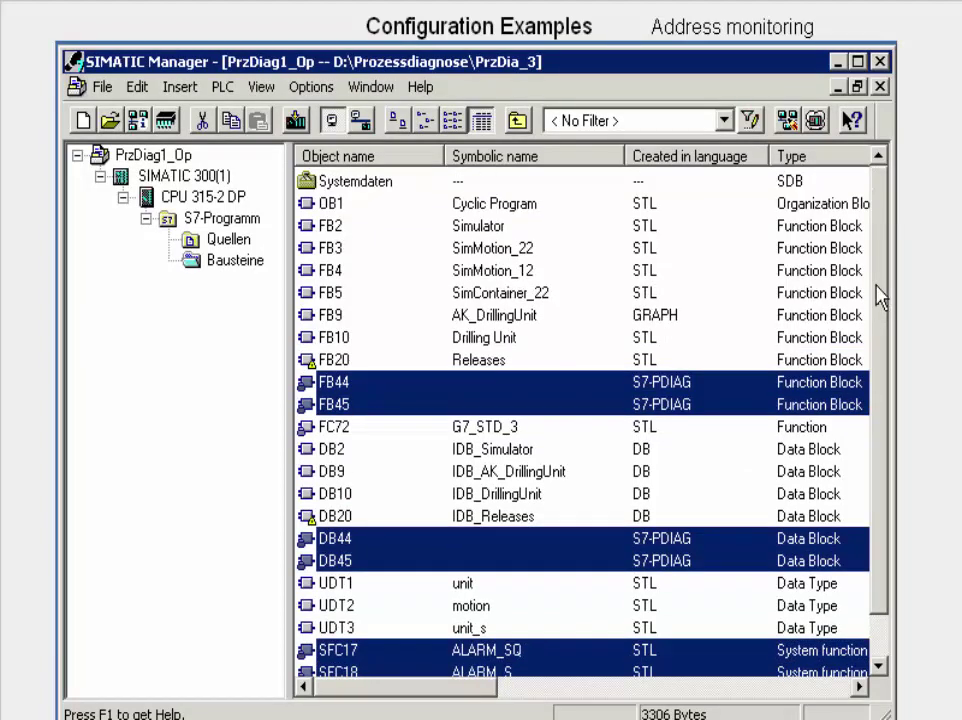
{"action": "left_click", "coordinate": [567, 207]}
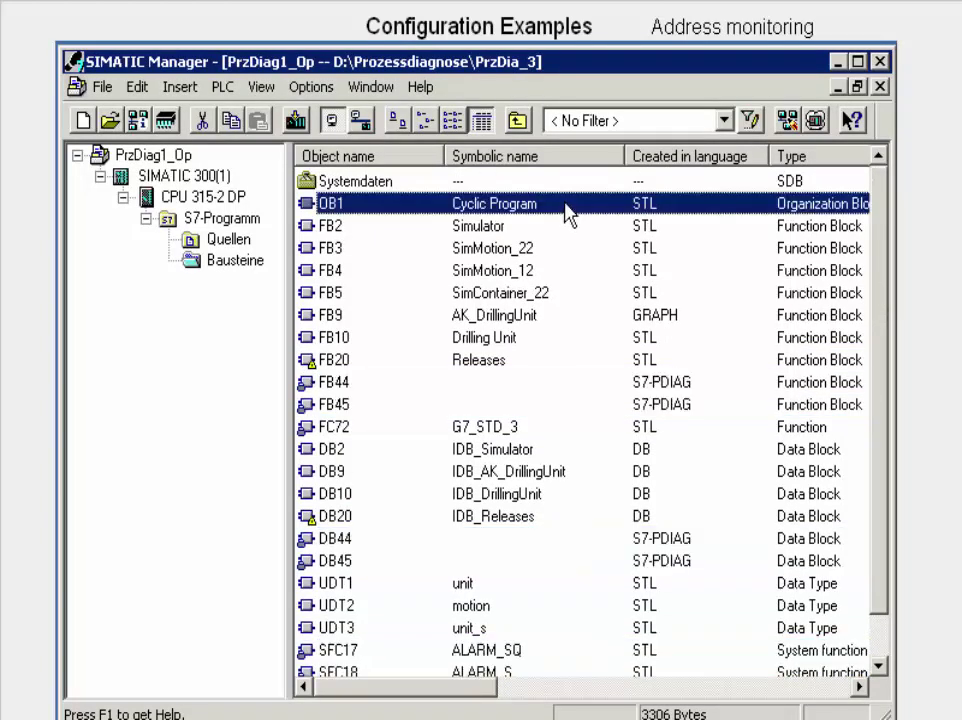
{"action": "right_click", "coordinate": [567, 207]}
{"action": "left_click", "coordinate": [595, 215]}
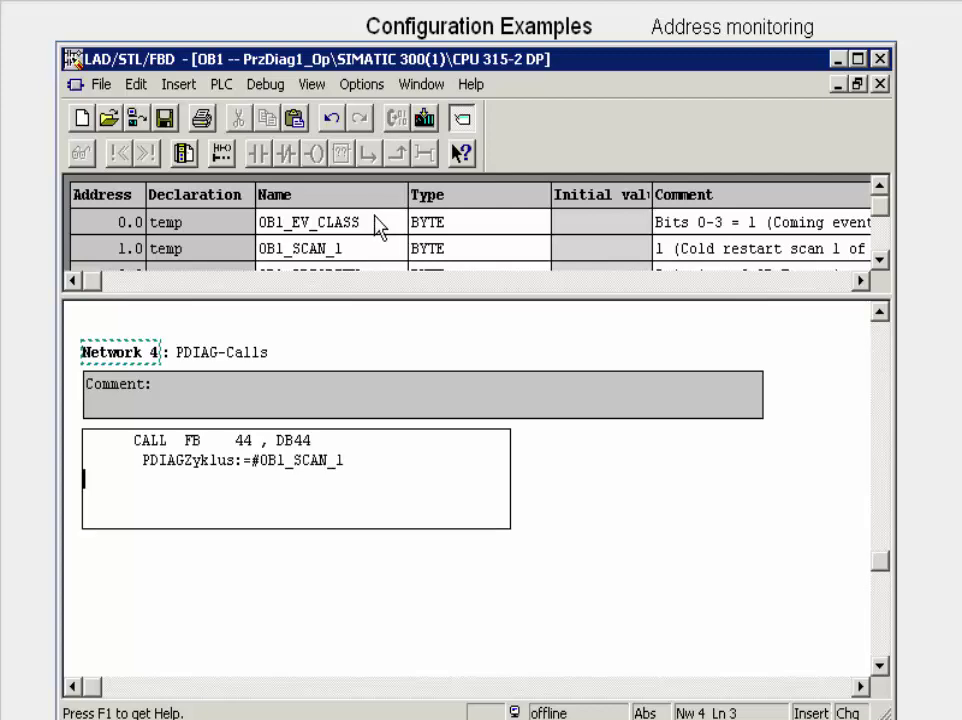
{"action": "left_click", "coordinate": [162, 120]}
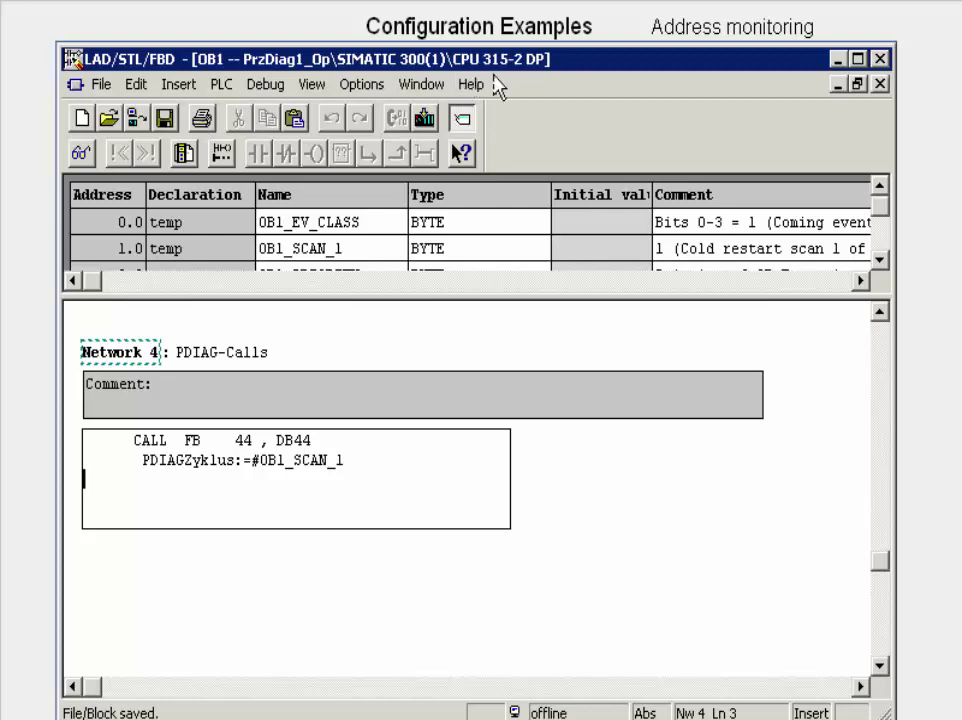
{"action": "left_click", "coordinate": [879, 60]}
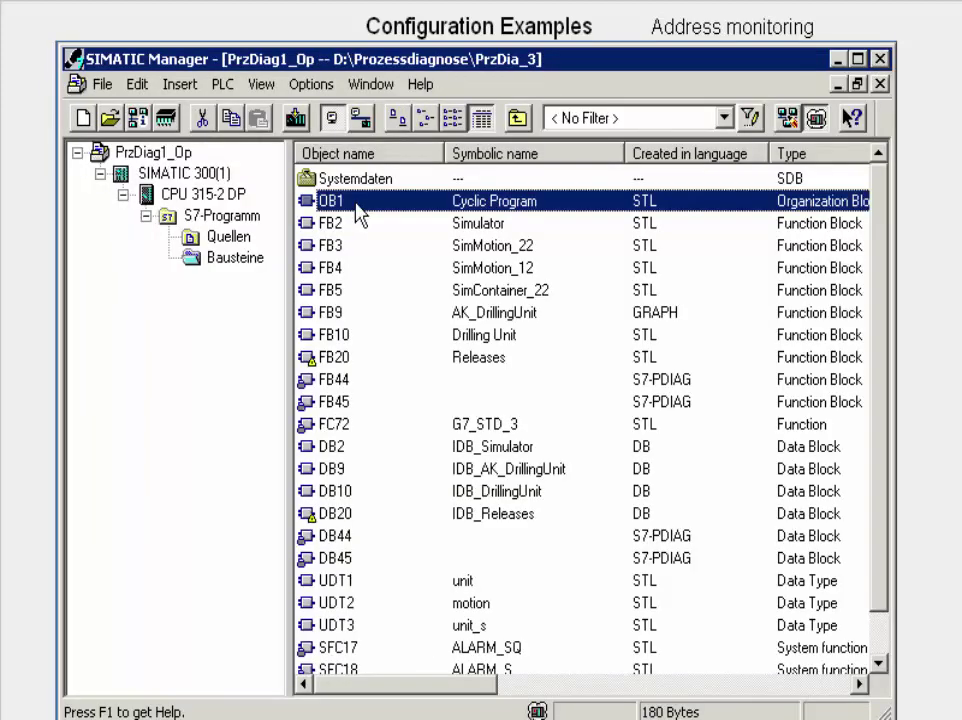
Select the SIMATIC 300(1) station for download, and open the ProAgentPC object of project PrzDiag1_Op in ProTool/Pro CS.
{"action": "left_click", "coordinate": [218, 178]}
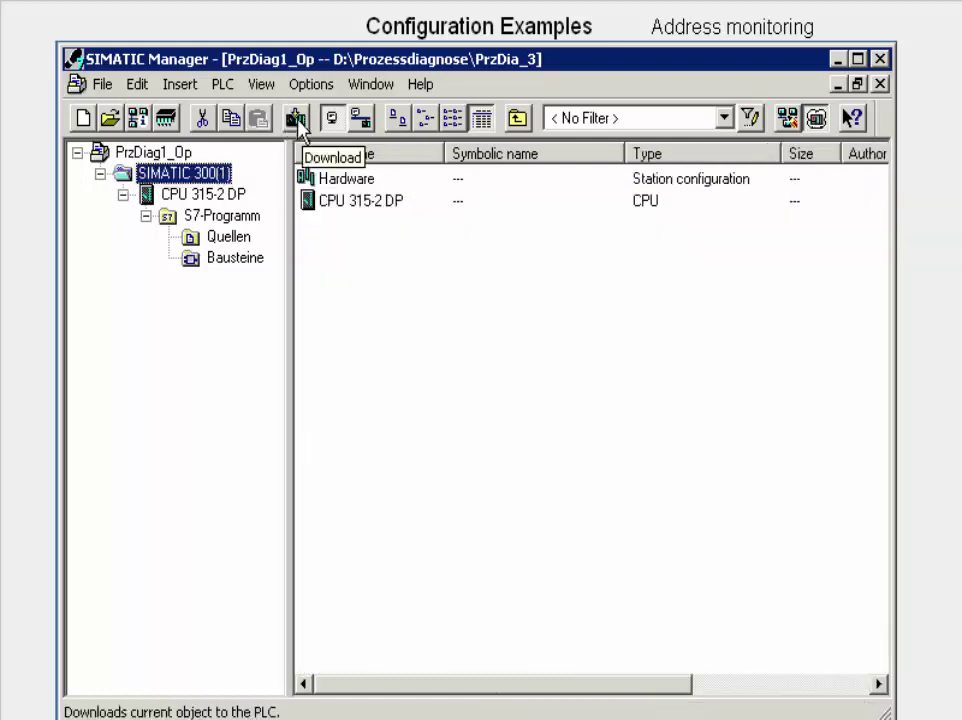
{"action": "left_click", "coordinate": [165, 153]}
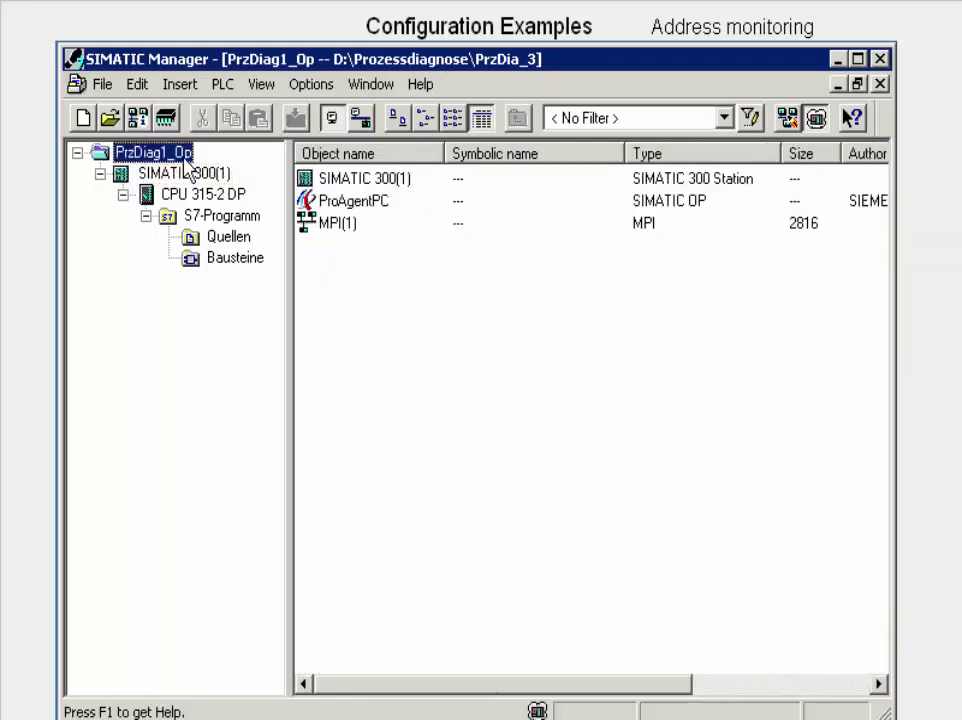
{"action": "left_click", "coordinate": [395, 208]}
{"action": "right_click", "coordinate": [395, 208]}
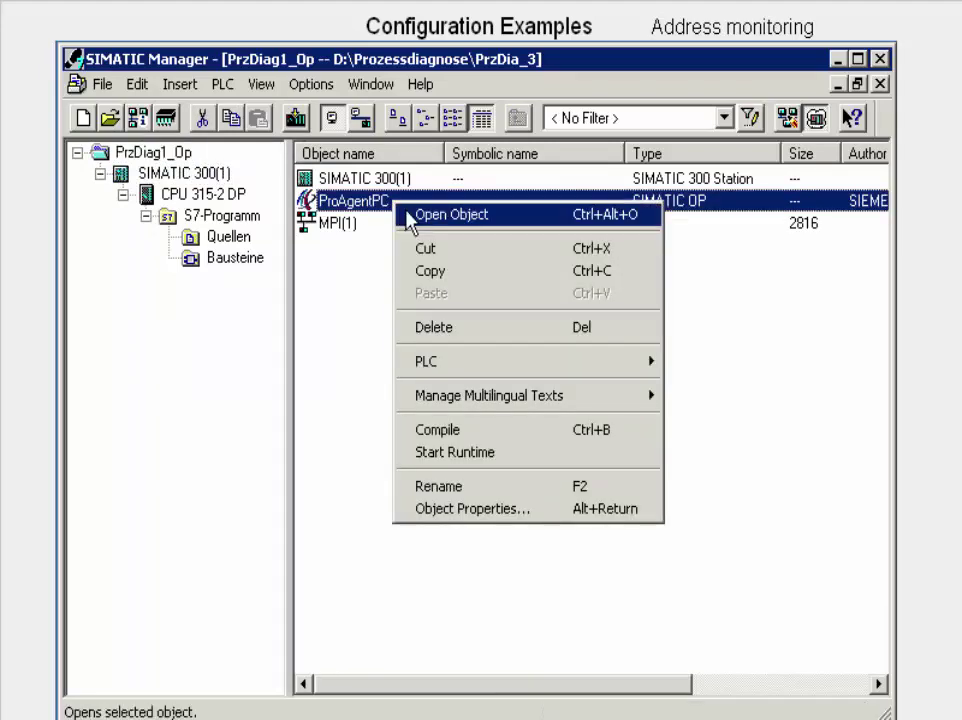
{"action": "left_click", "coordinate": [405, 213]}
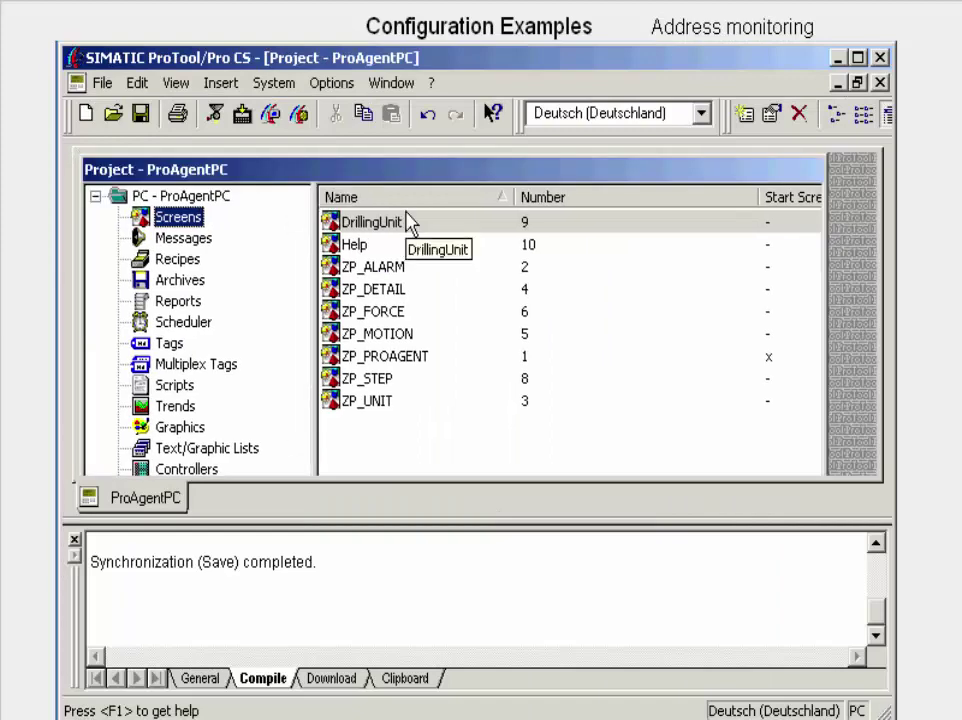
Add Controller_1's Standard Group with "IDB_Releases" to ProAgent's selected units, and save and compile the ProAgentPC project.
{"action": "left_click", "coordinate": [290, 86]}
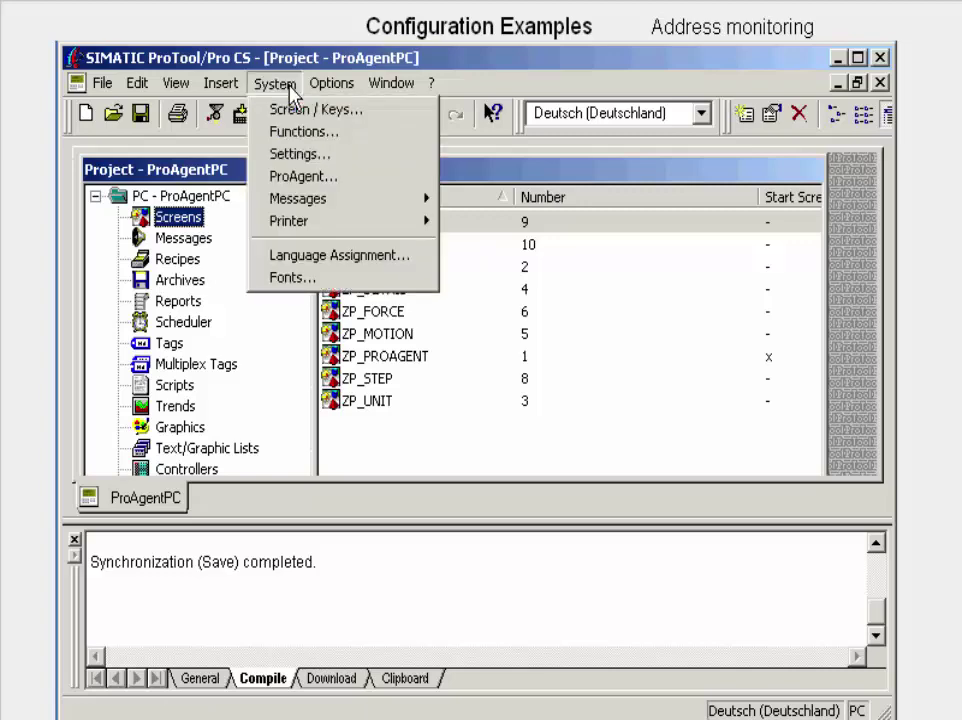
{"action": "left_click", "coordinate": [299, 178]}
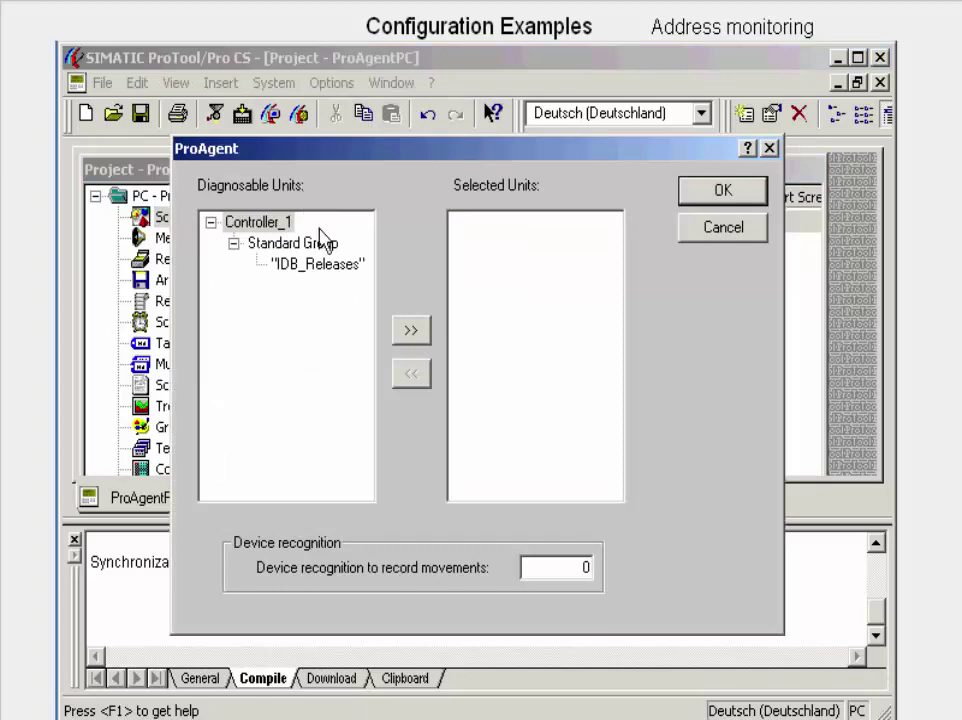
{"action": "left_click", "coordinate": [275, 245]}
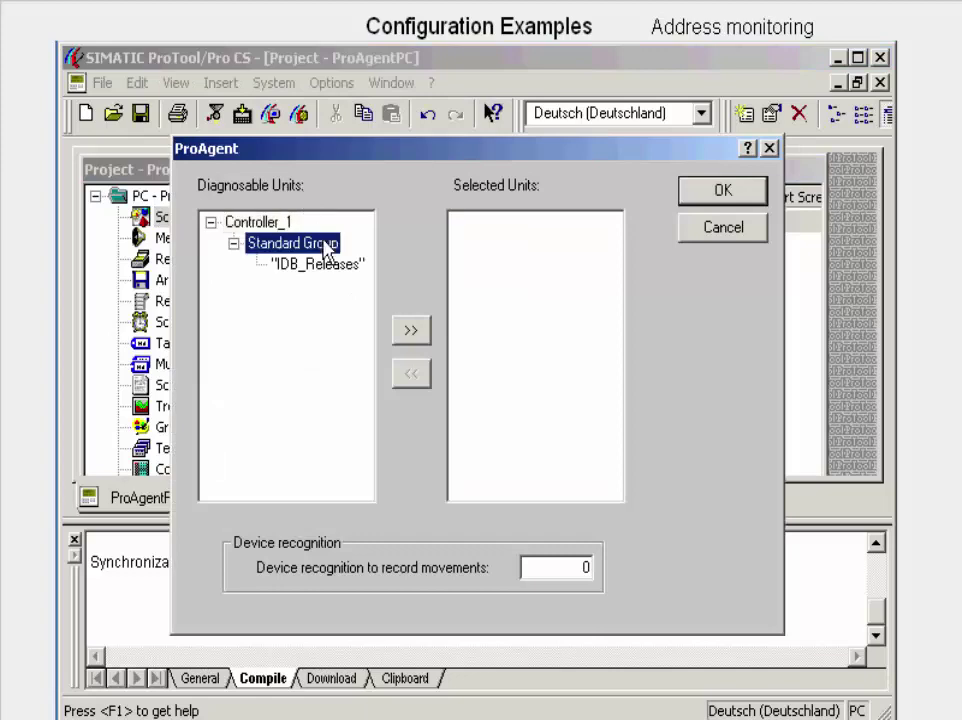
{"action": "left_click", "coordinate": [411, 331]}
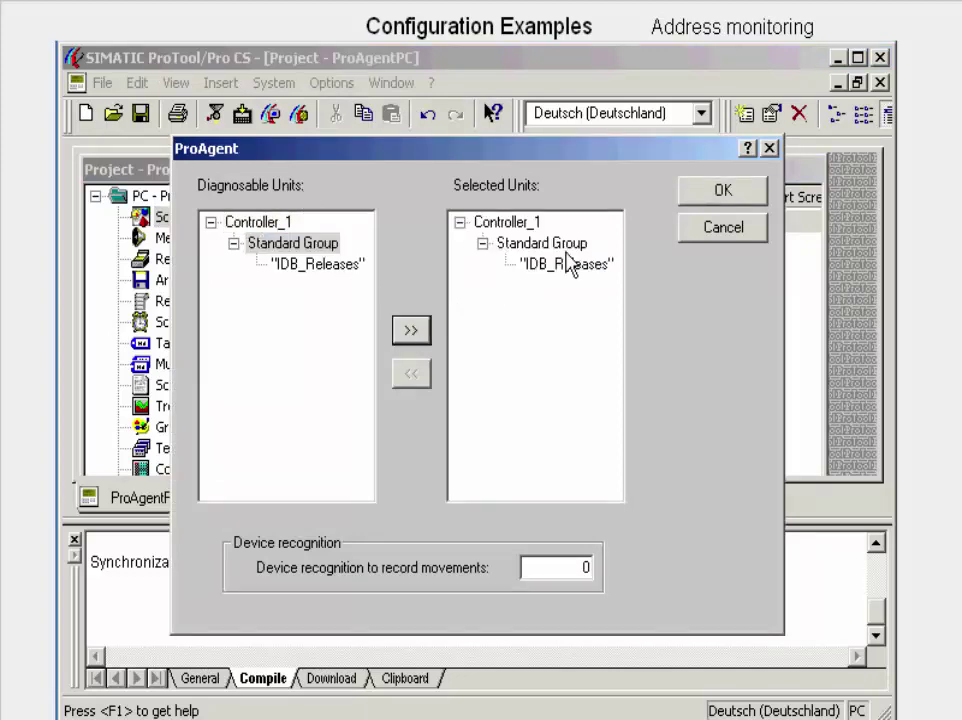
{"action": "left_click", "coordinate": [697, 193]}
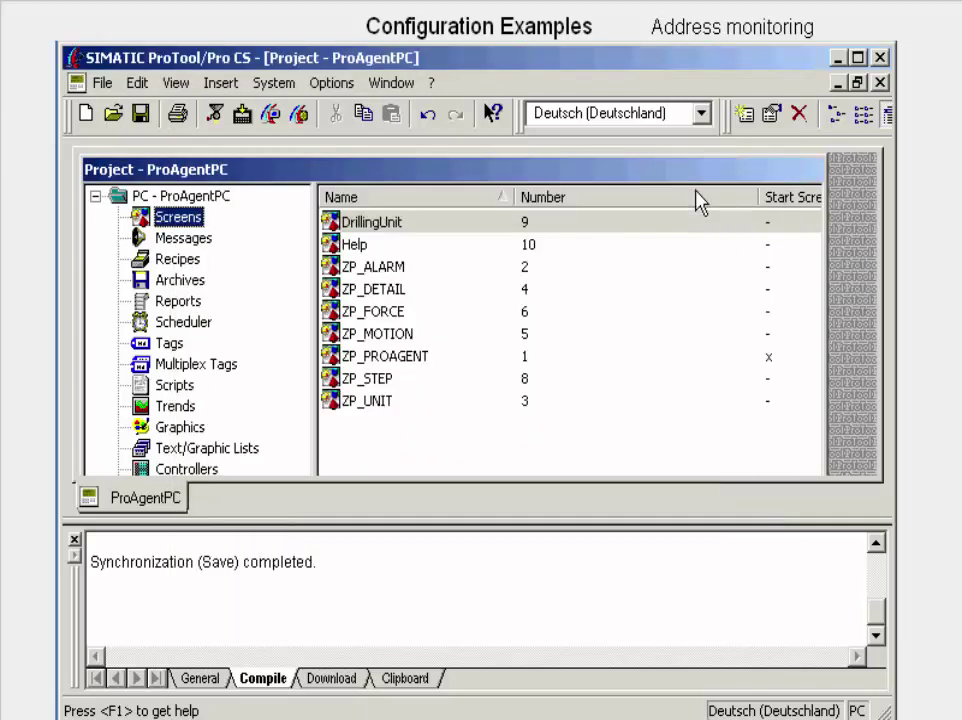
{"action": "left_click", "coordinate": [140, 116]}
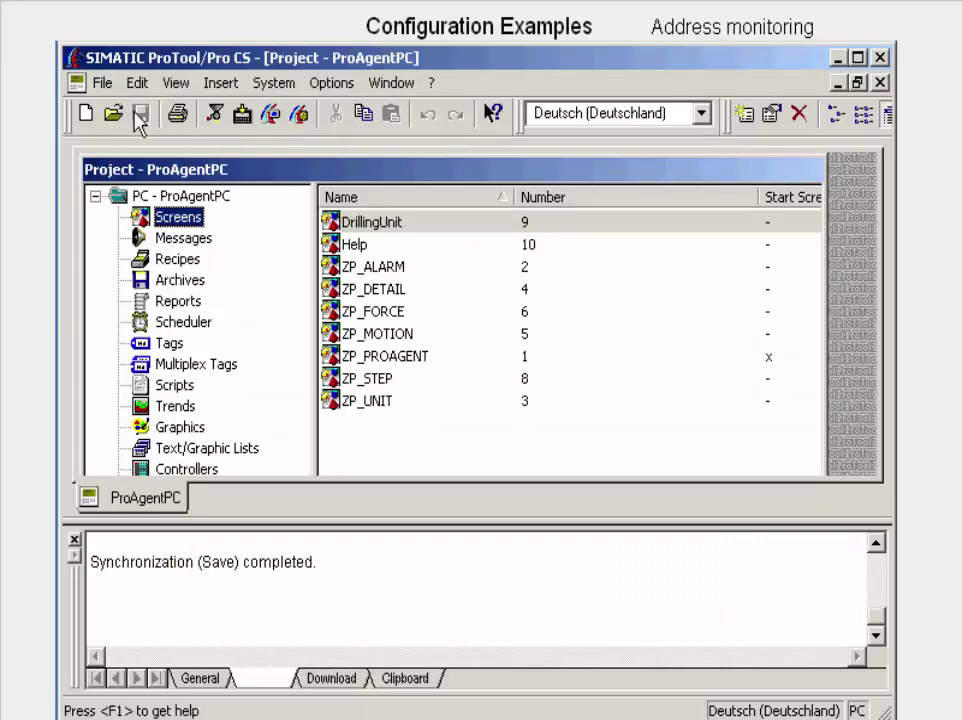
{"action": "left_click", "coordinate": [210, 113]}
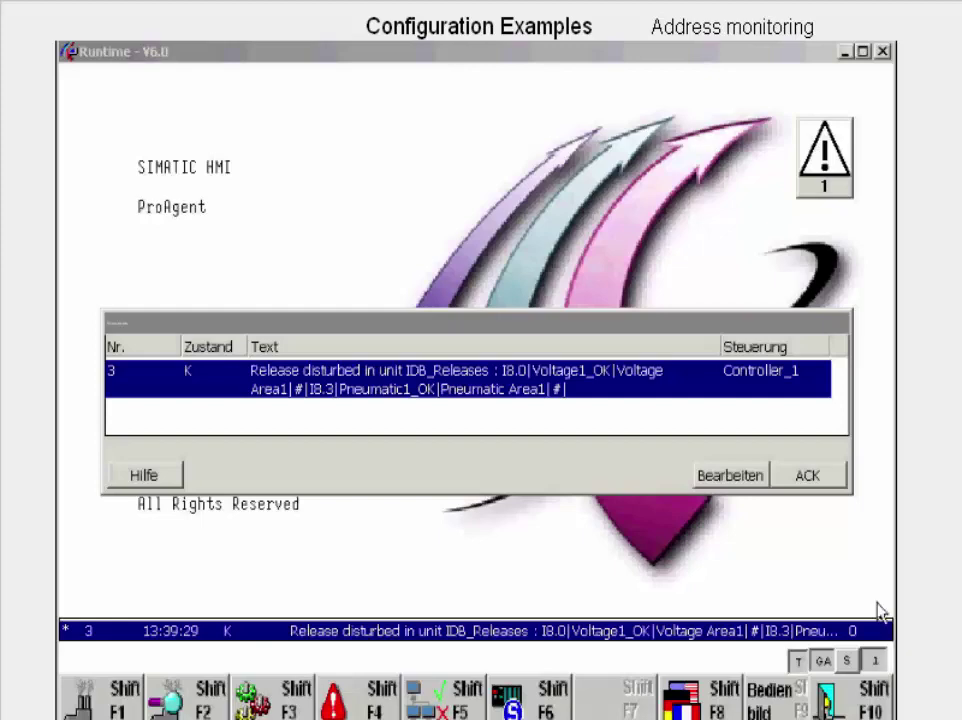
Acknowledge the disturbed release message for IDB_Releases in the runtime and open the unit's detail diagnosis.
{"action": "left_click", "coordinate": [834, 477]}
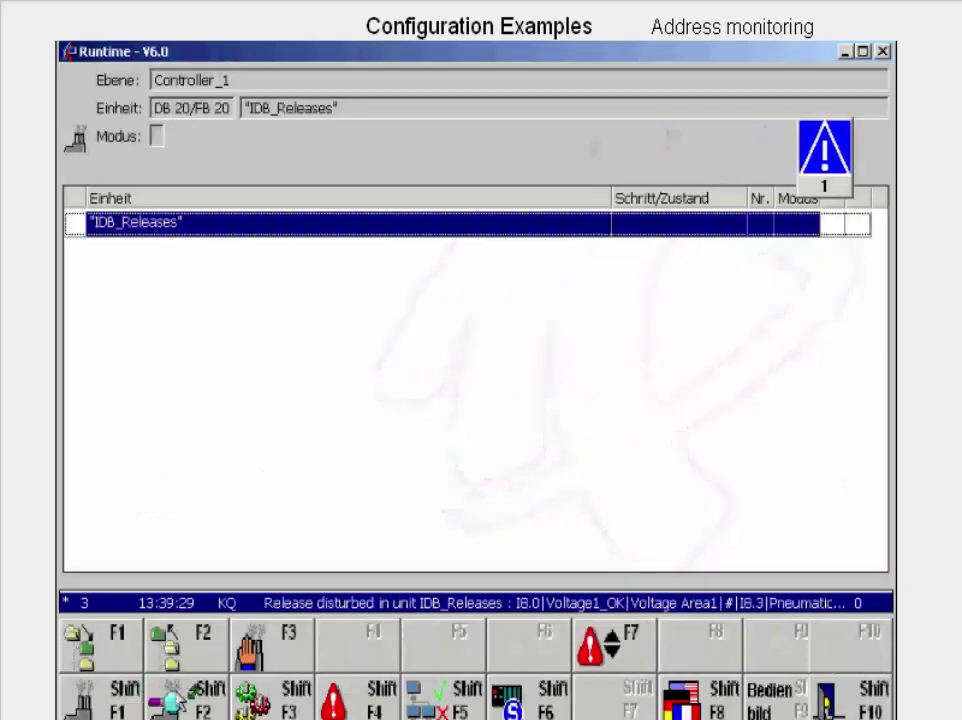
{"action": "left_click", "coordinate": [187, 698]}
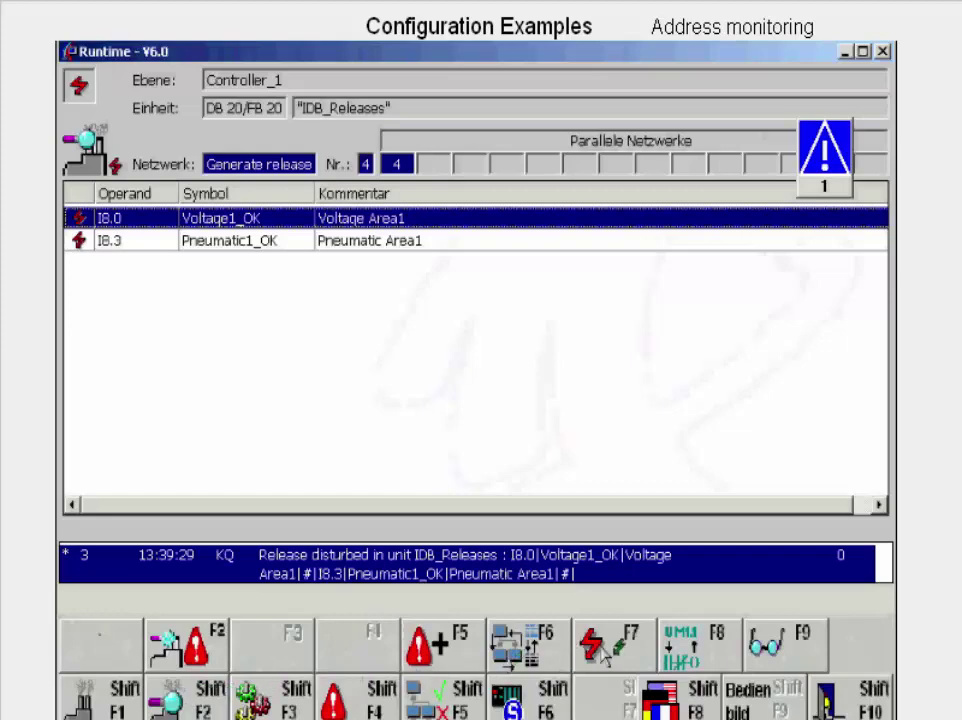
View the "Generate release" network as statement list and ladder diagram, expanding the ladder from only the faulty addresses to the complete network.
{"action": "left_click", "coordinate": [684, 646]}
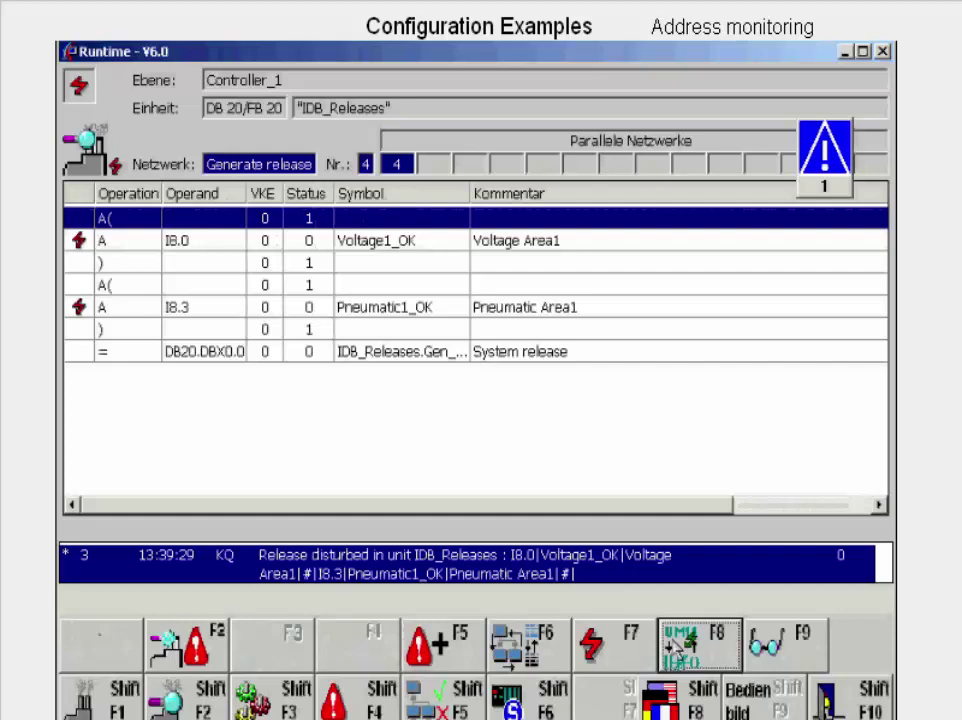
{"action": "left_click", "coordinate": [627, 650]}
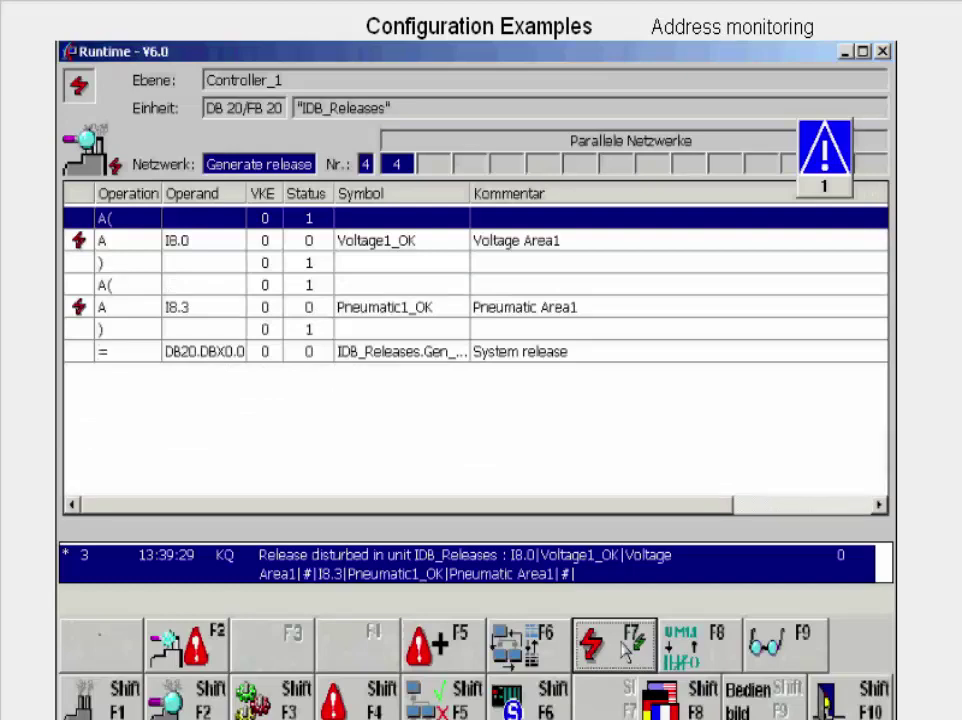
{"action": "left_click", "coordinate": [707, 645]}
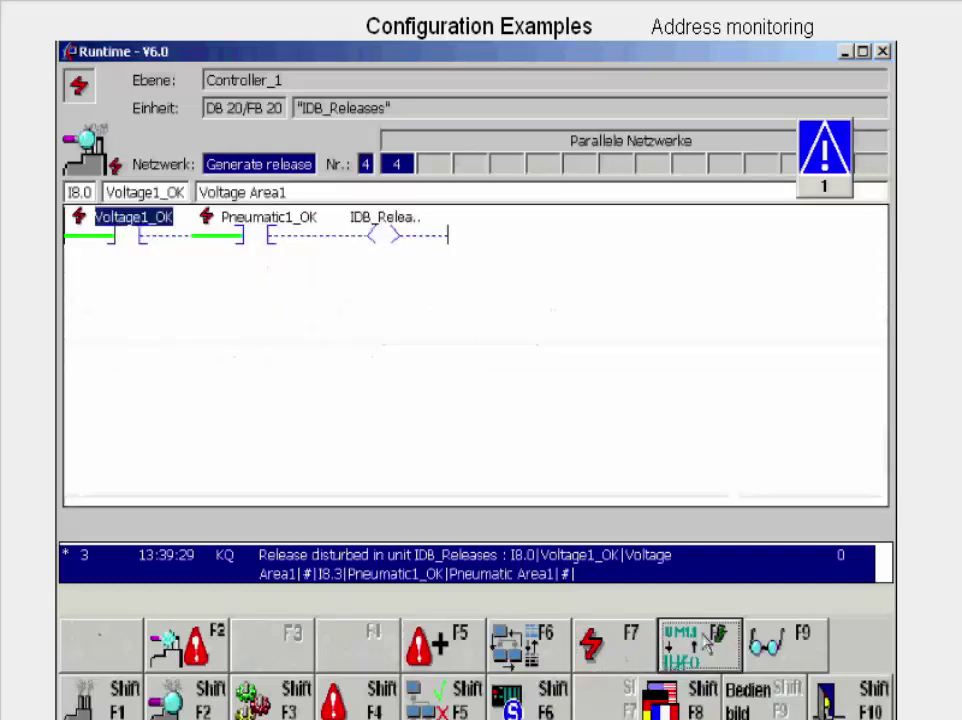
{"action": "left_click", "coordinate": [620, 643]}
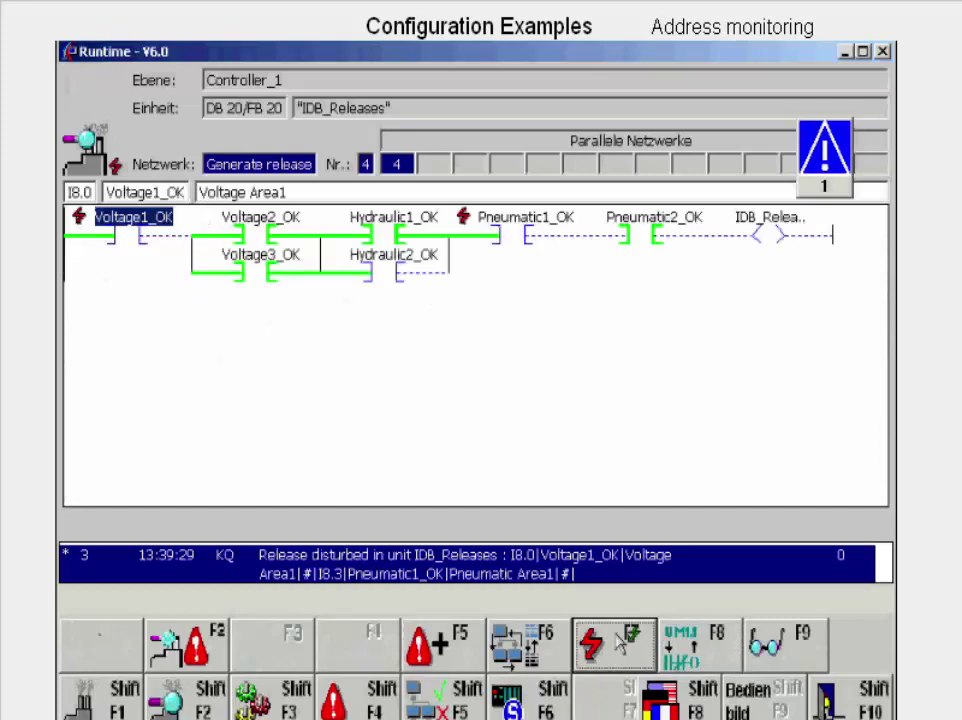